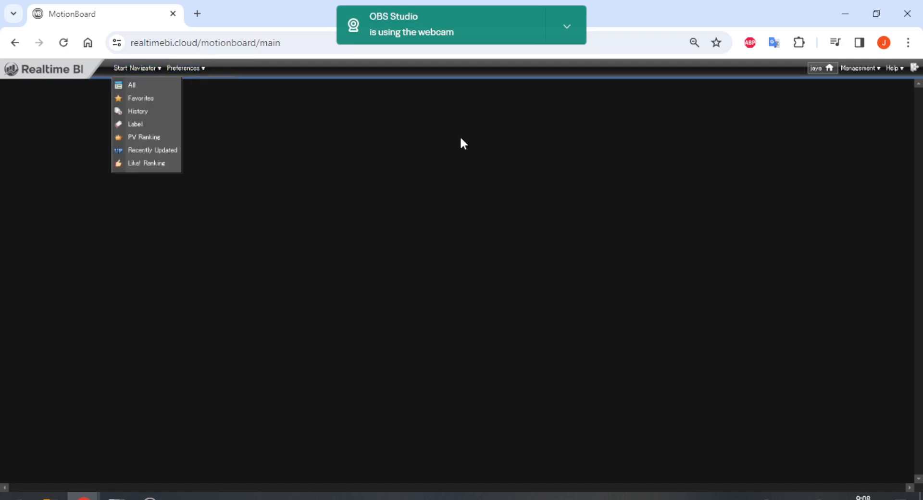
# - Create a new board named New Board1 from the list of all boards, with the Black colorset and the single-pane layout
pyautogui.click(130, 81)
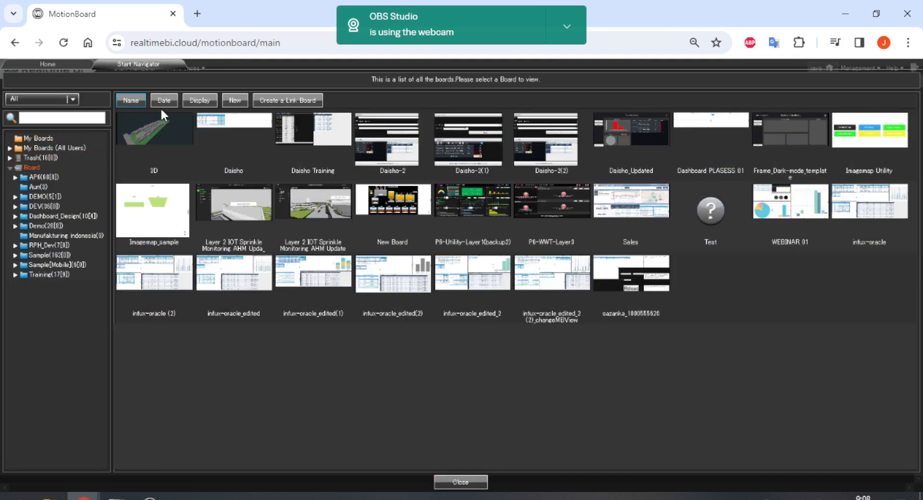
pyautogui.click(475, 483)
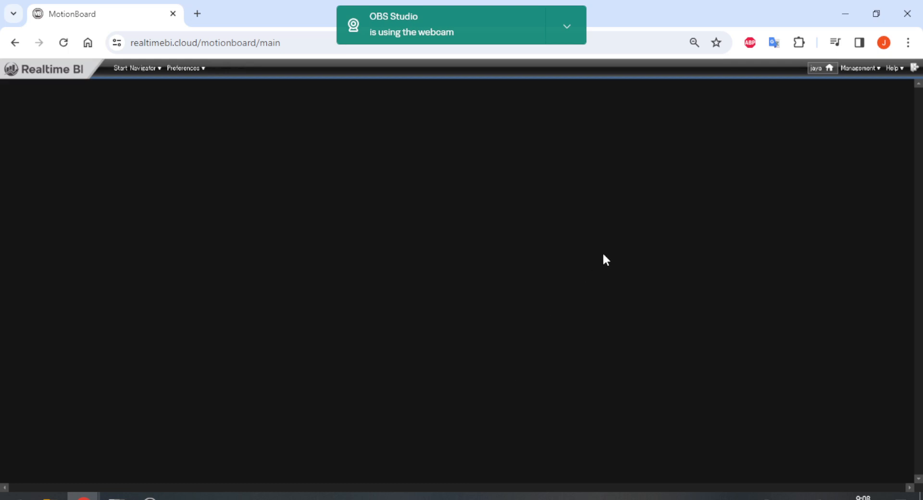
pyautogui.click(132, 79)
pyautogui.click(135, 85)
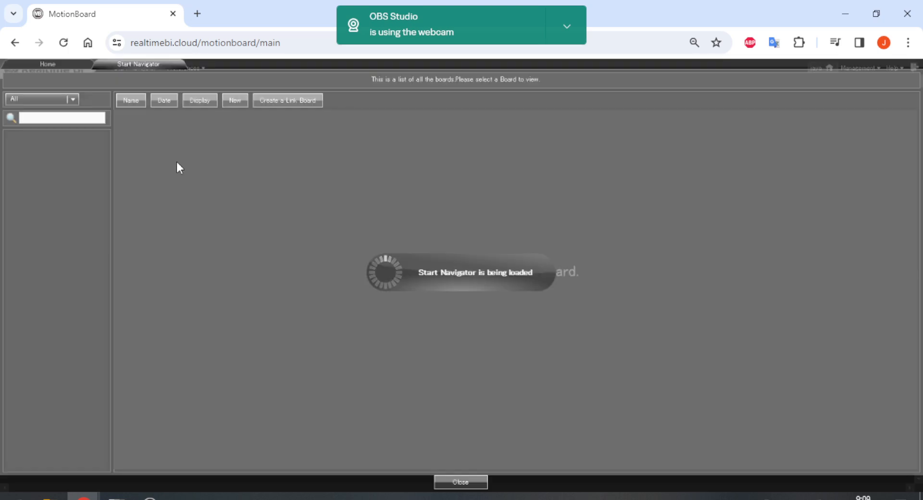
pyautogui.rightClick(254, 357)
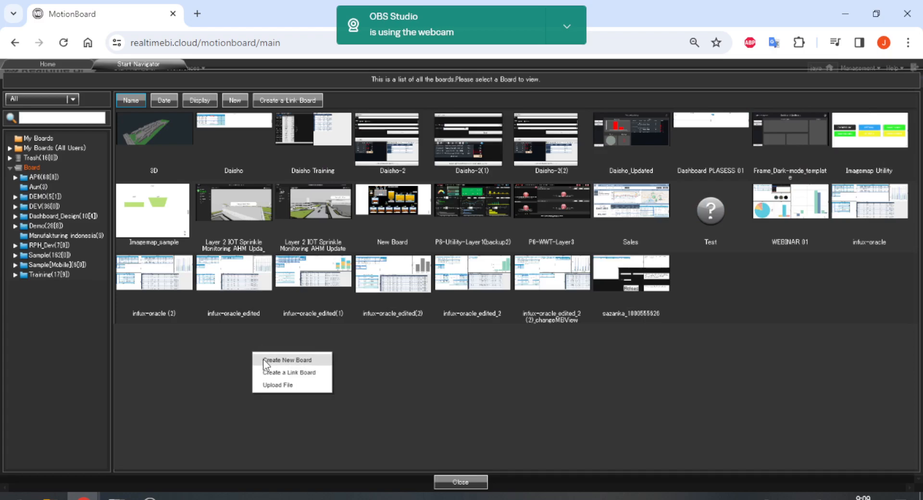
pyautogui.click(264, 359)
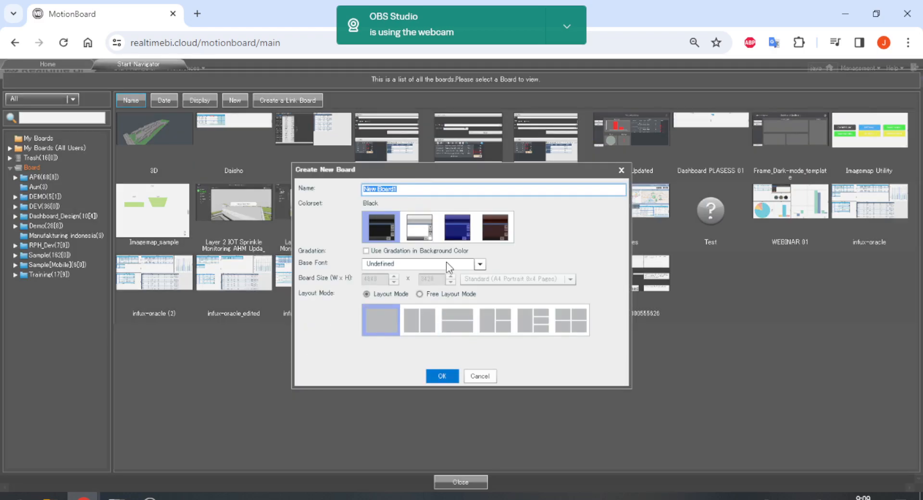
pyautogui.click(438, 376)
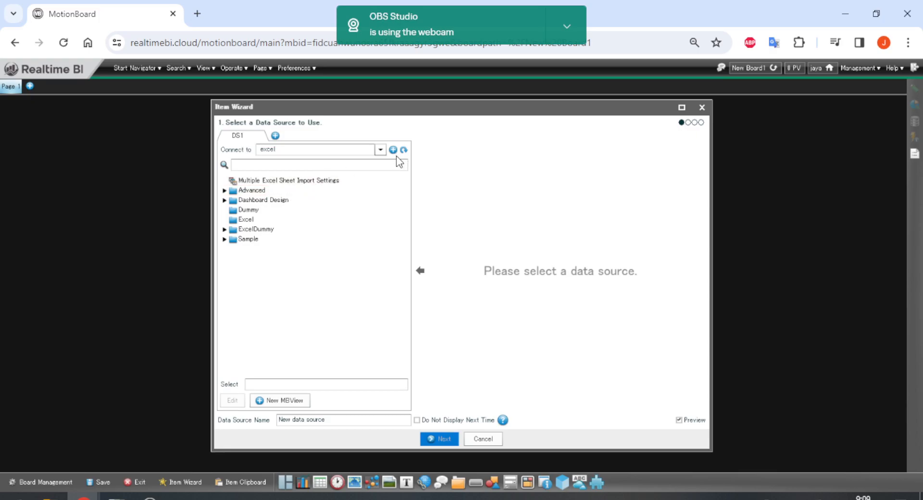
# - Look through the available data connections, select Board Private Excel and start an Excel upload
pyautogui.click(380, 150)
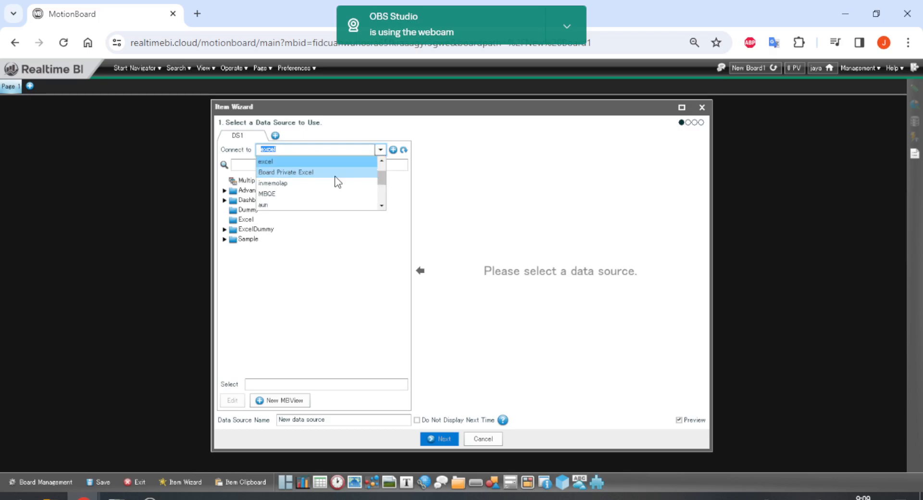
pyautogui.scroll(1, 337, 180)
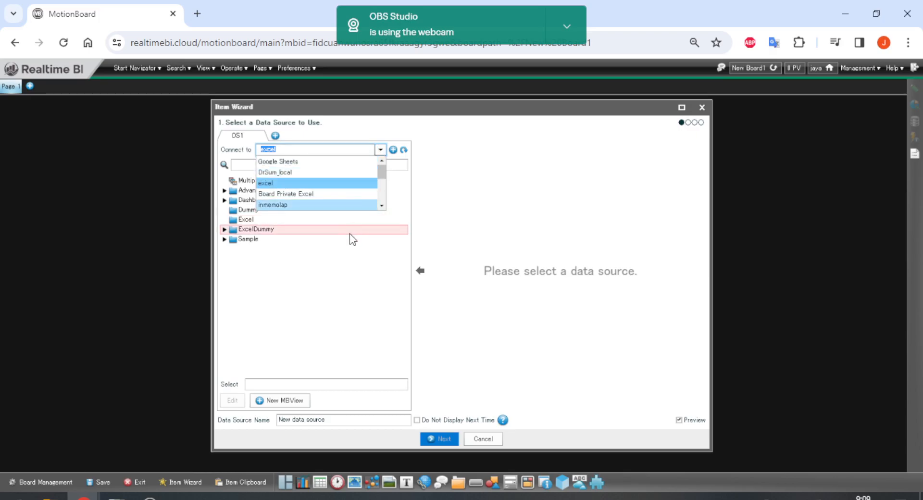
pyautogui.scroll(-3, 362, 188)
pyautogui.scroll(-1, 362, 189)
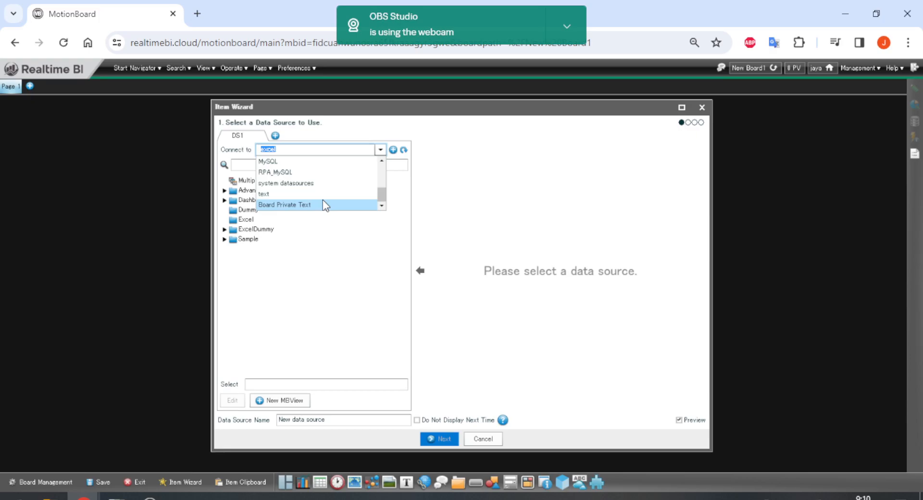
pyautogui.scroll(1, 323, 194)
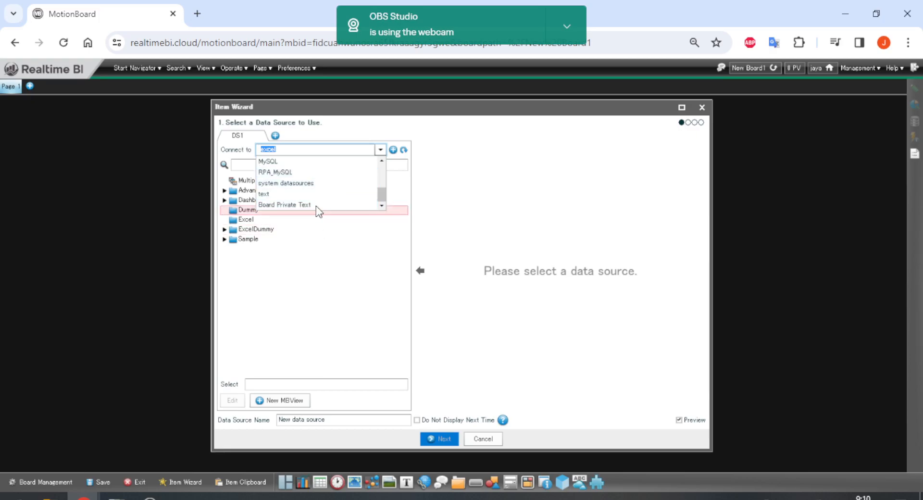
pyautogui.scroll(3, 317, 197)
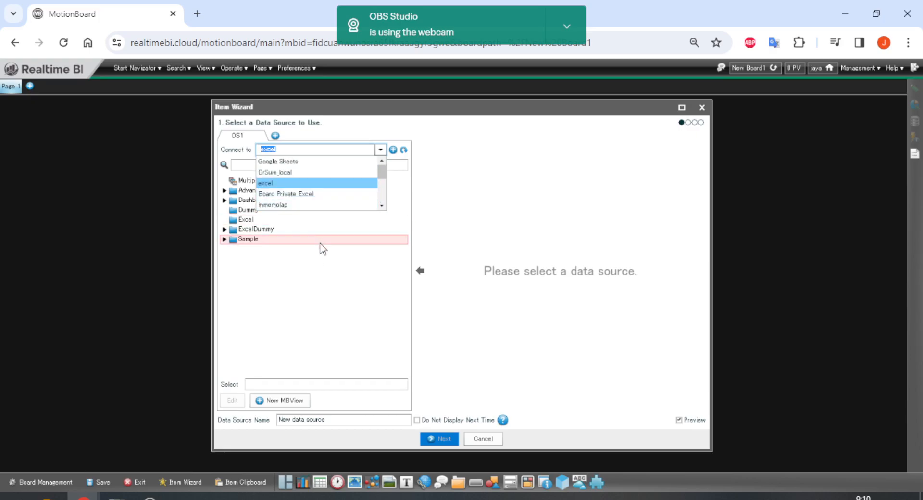
pyautogui.click(324, 198)
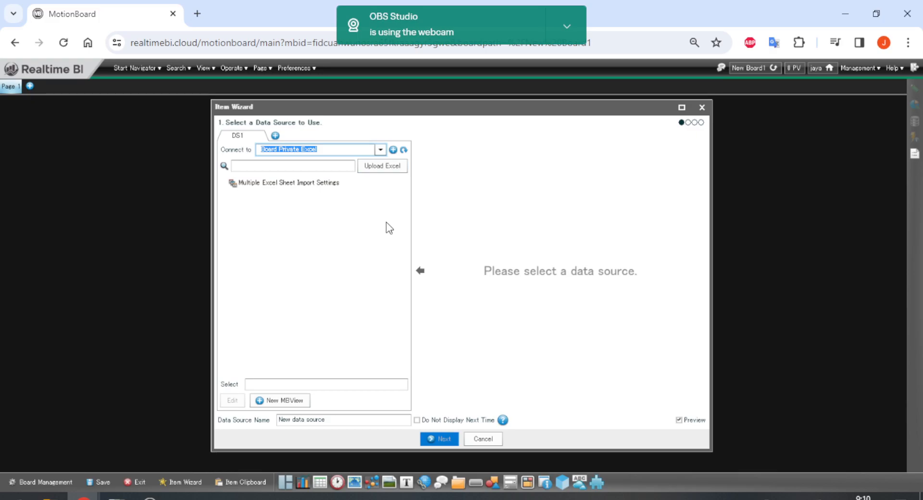
pyautogui.click(383, 166)
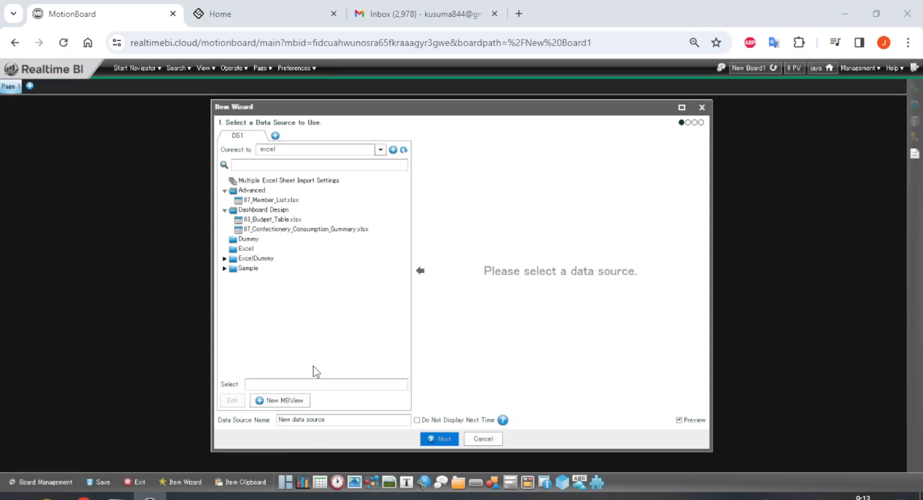
# - Preview 07_Member_List.xlsx, and use 03_Budget_Table.xlsx from the Dashboard Design folder as the data source
pyautogui.click(339, 200)
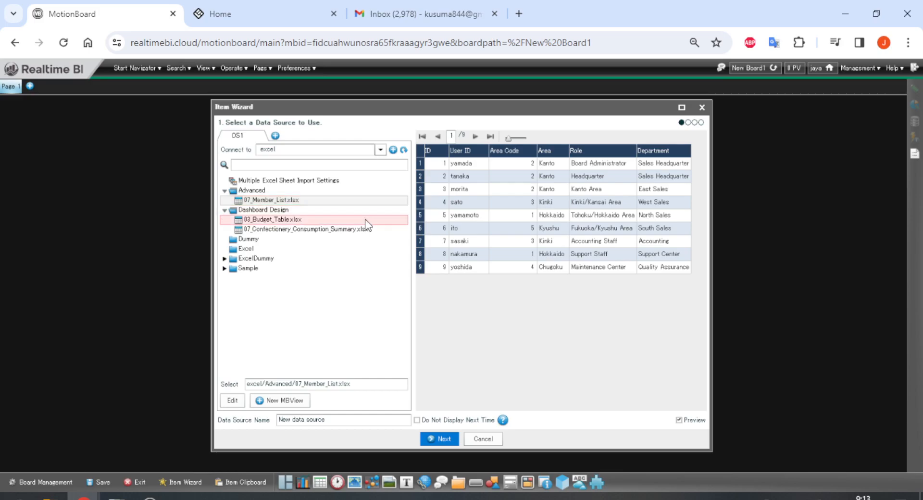
pyautogui.click(325, 219)
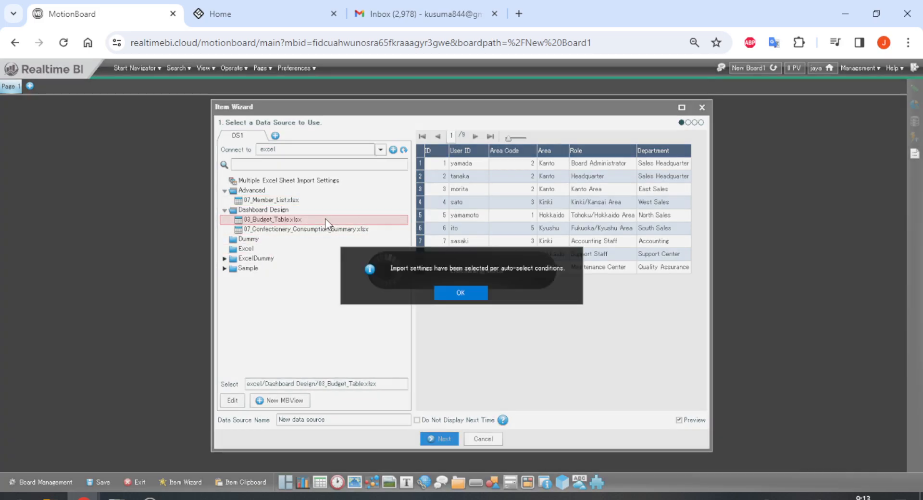
pyautogui.click(461, 293)
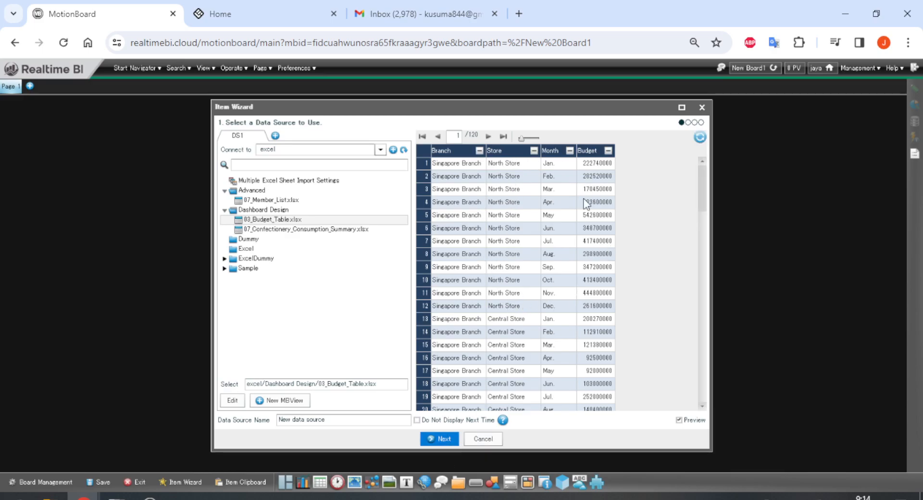
pyautogui.click(447, 439)
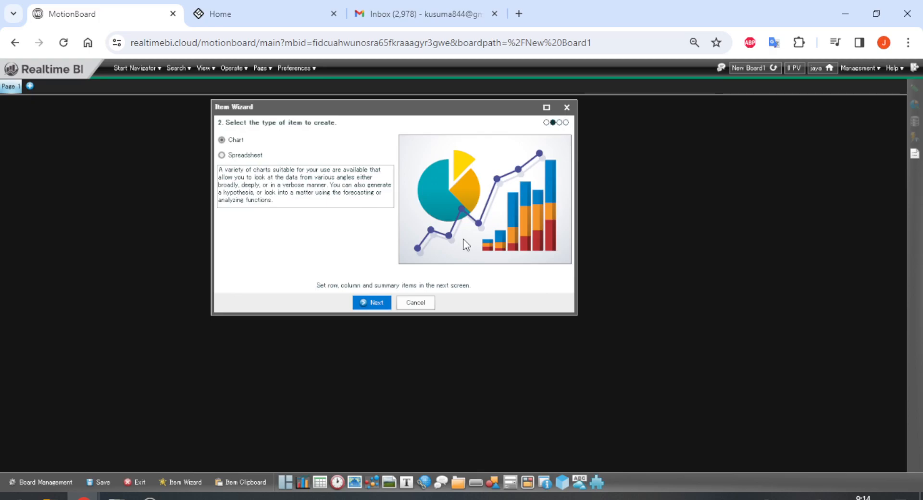
# - Compare the Chart and Spreadsheet item types, and continue with Chart as the item to create
pyautogui.click(259, 159)
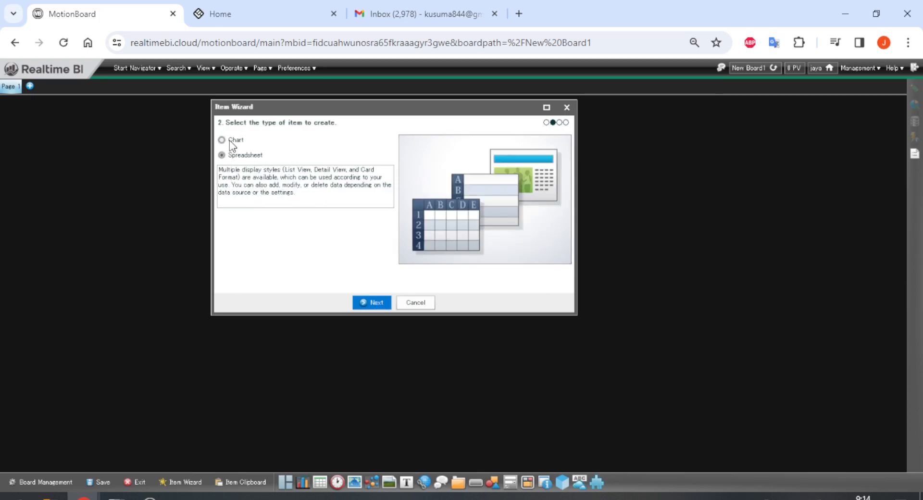
pyautogui.click(232, 144)
pyautogui.click(238, 157)
pyautogui.click(226, 144)
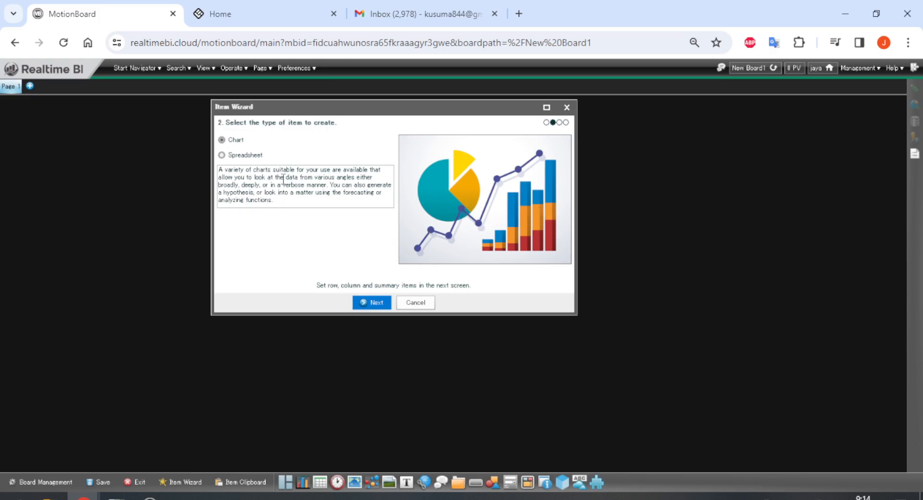
pyautogui.click(244, 156)
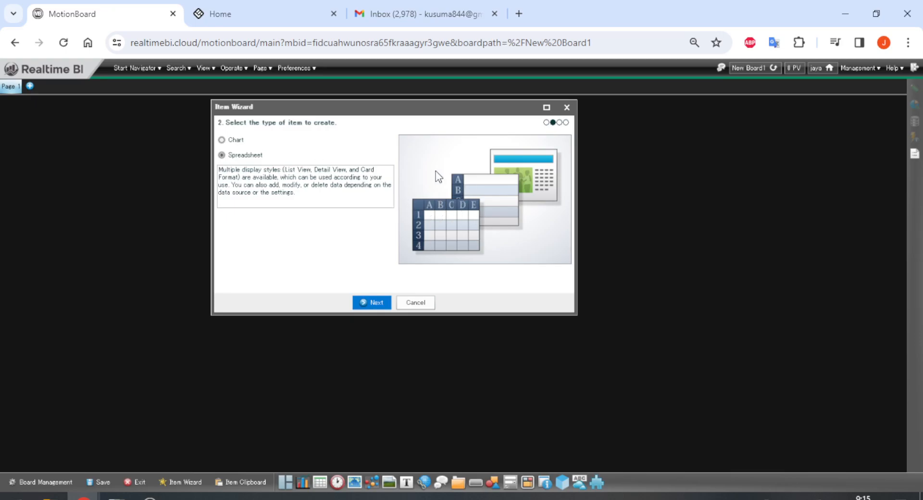
pyautogui.click(223, 141)
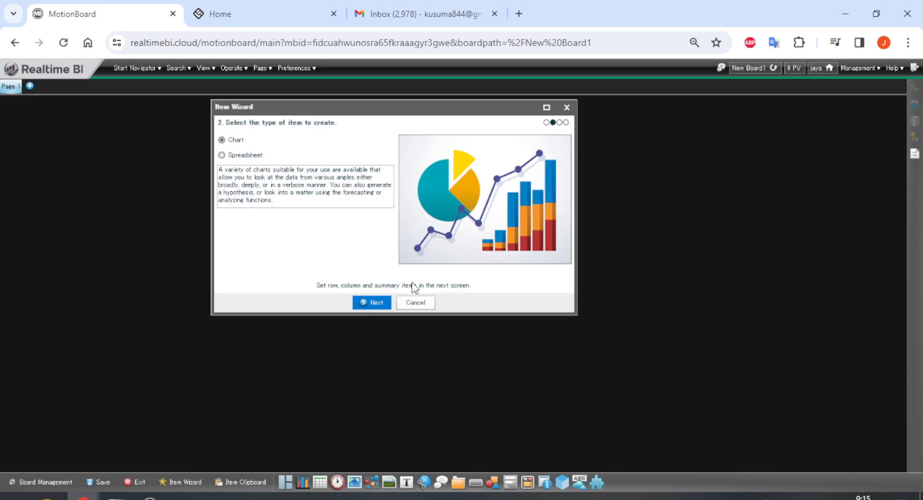
pyautogui.click(370, 303)
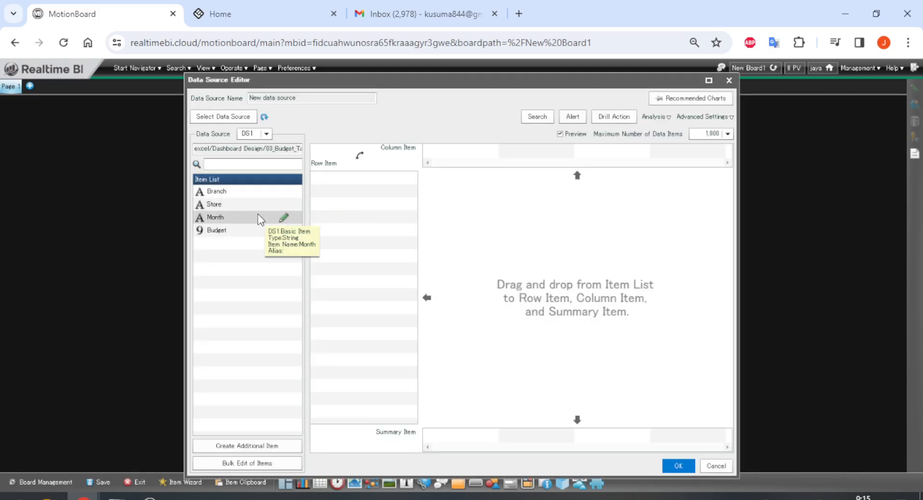
# - Set Branch as the row item and Budget as the summary item of the data source
pyautogui.moveTo(394, 78); pyautogui.dragTo(396, 74)
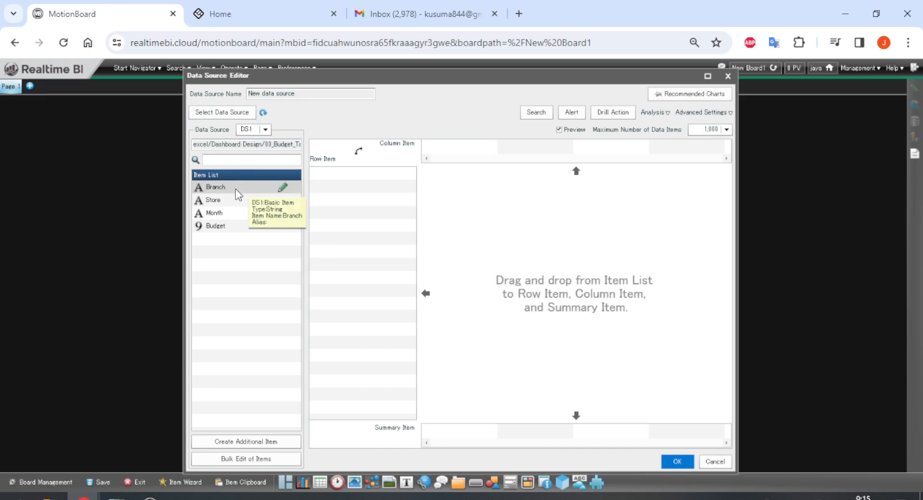
pyautogui.moveTo(243, 187); pyautogui.dragTo(388, 204)
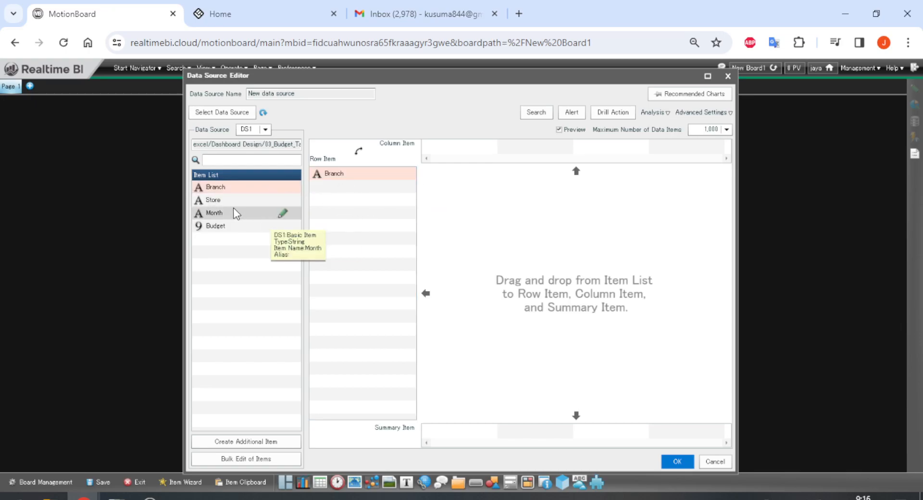
pyautogui.moveTo(229, 204); pyautogui.dragTo(484, 437)
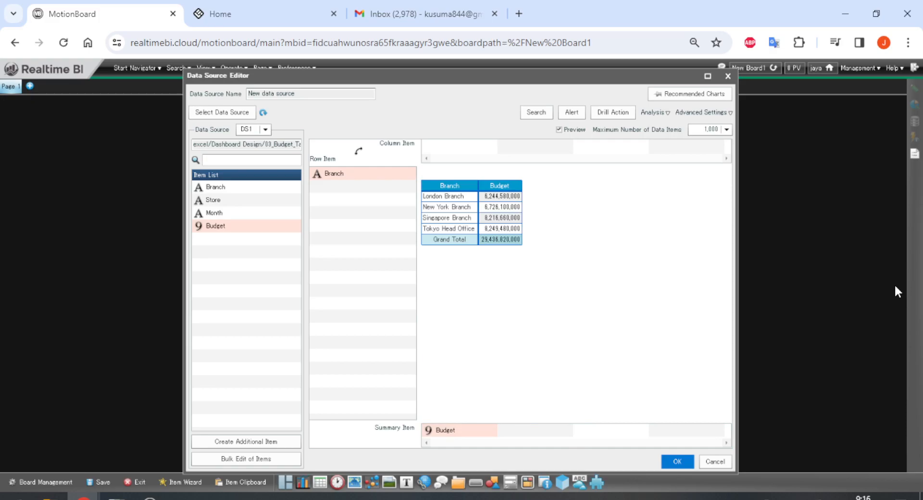
pyautogui.click(353, 175)
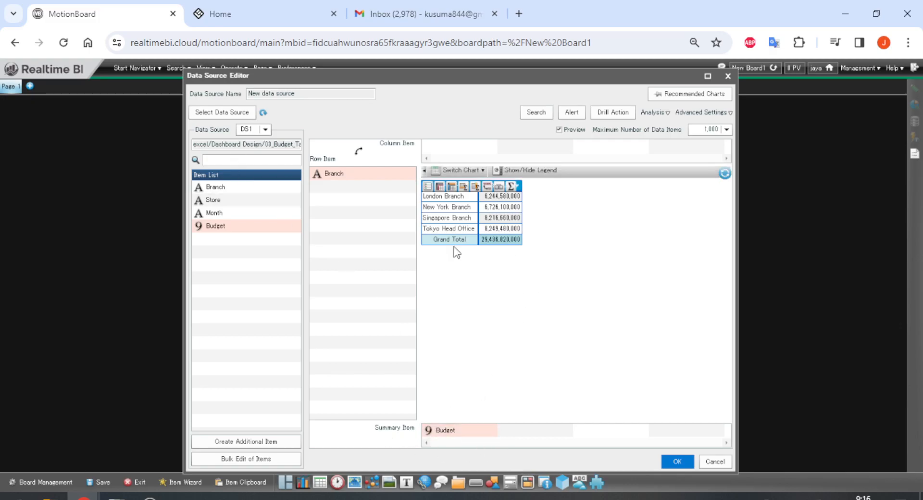
pyautogui.click(366, 171)
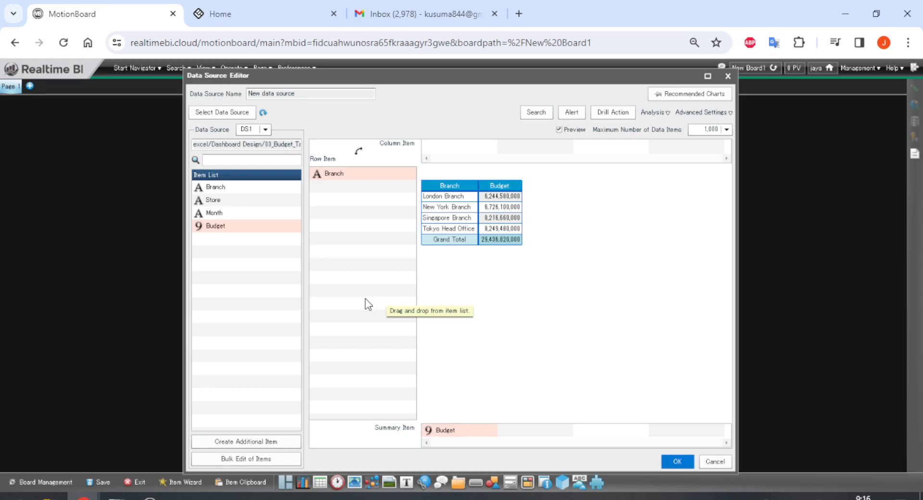
pyautogui.click(346, 175)
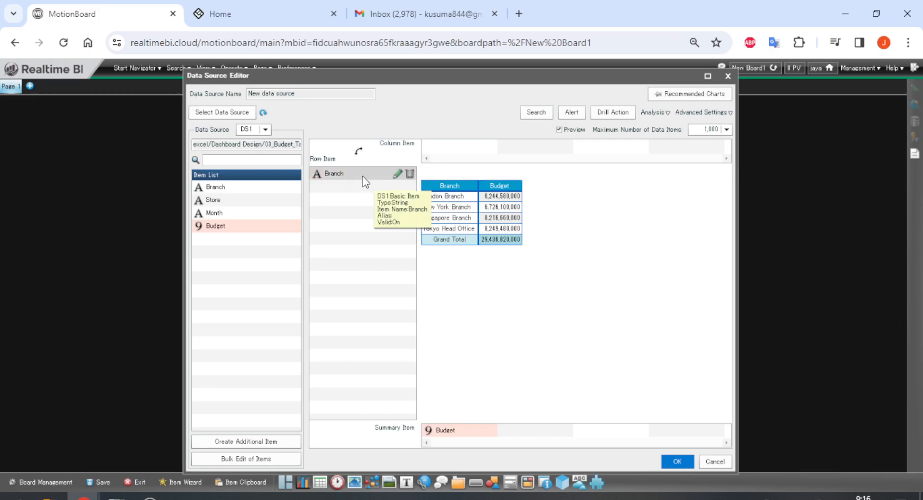
# - Try Branch as a column item to compare the table orientation, and return it to the row items
pyautogui.moveTo(334, 174); pyautogui.dragTo(456, 147)
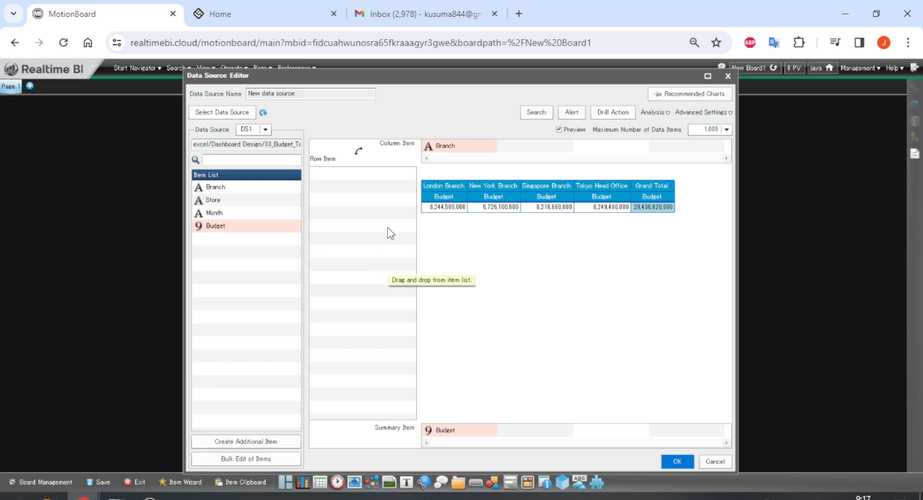
pyautogui.moveTo(437, 147); pyautogui.dragTo(358, 192)
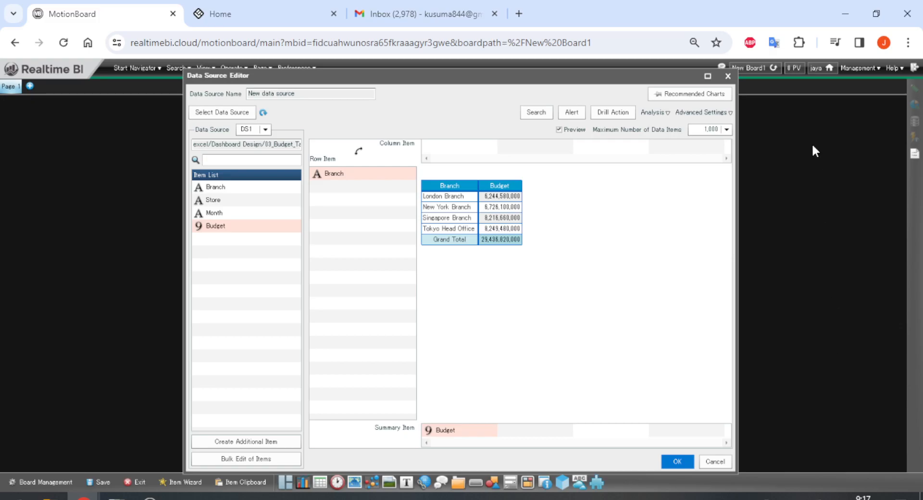
pyautogui.moveTo(368, 175); pyautogui.dragTo(456, 147)
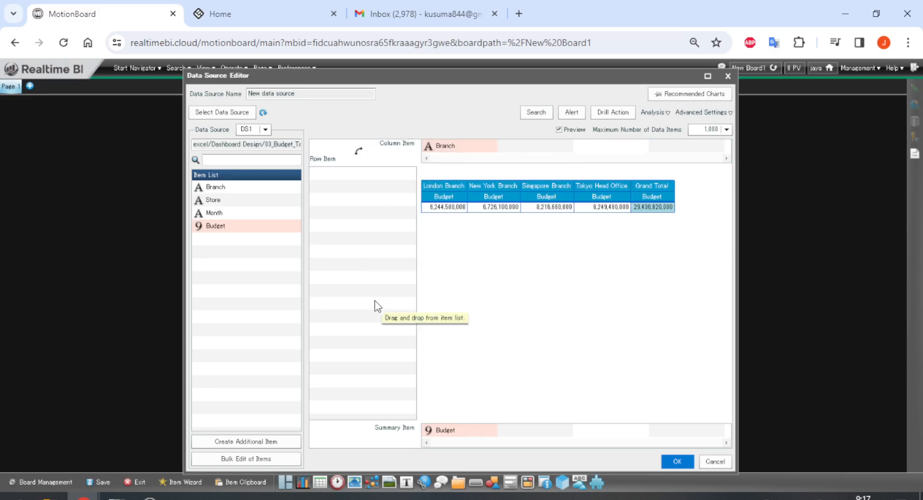
pyautogui.click(475, 187)
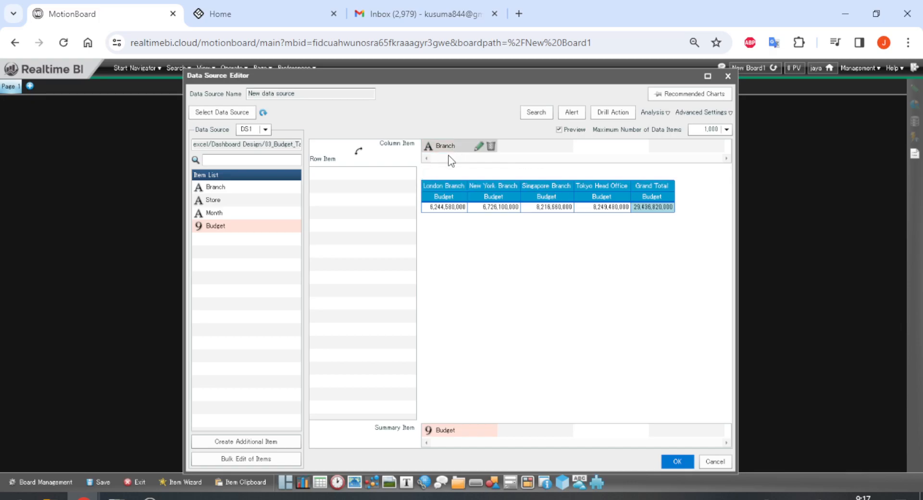
pyautogui.moveTo(452, 149); pyautogui.dragTo(336, 174)
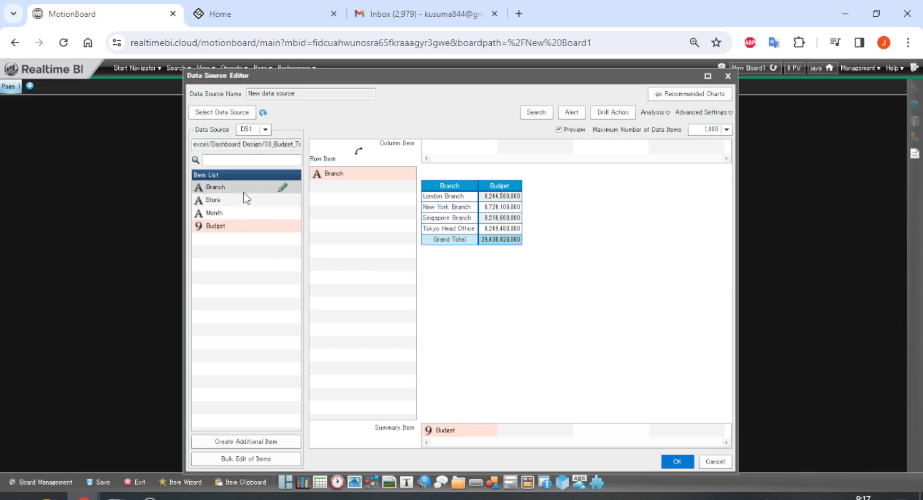
# - Add Store as a row item below Branch, and move it to the column items
pyautogui.moveTo(235, 202); pyautogui.dragTo(358, 241)
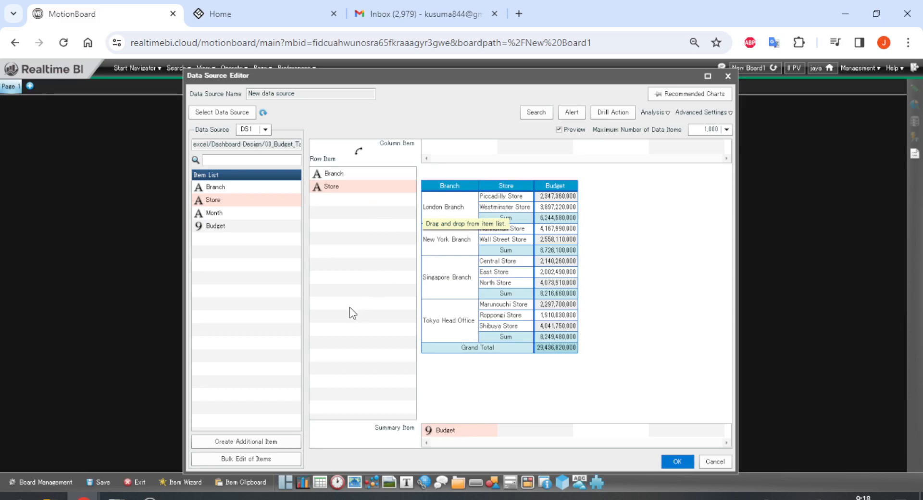
pyautogui.moveTo(355, 189); pyautogui.dragTo(488, 148)
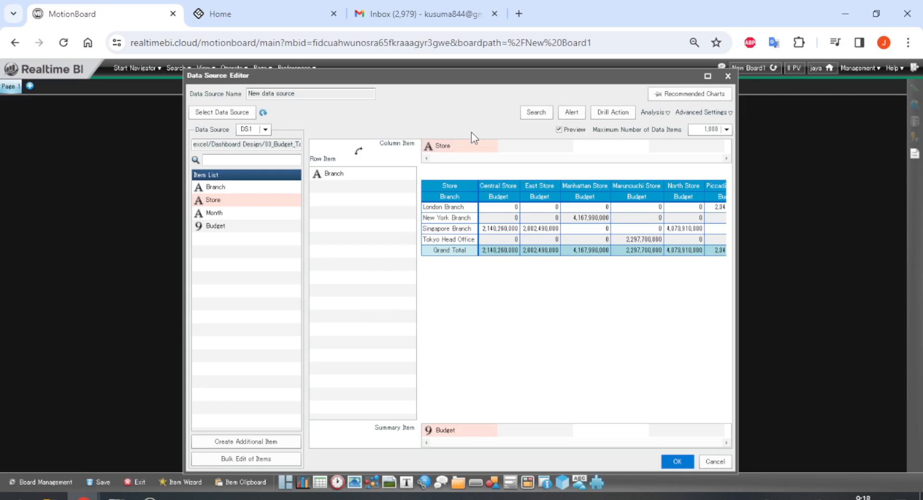
# - Move Store back to the row items, try Month below it, and remove Month and Store so only Branch remains
pyautogui.moveTo(471, 144); pyautogui.dragTo(442, 183)
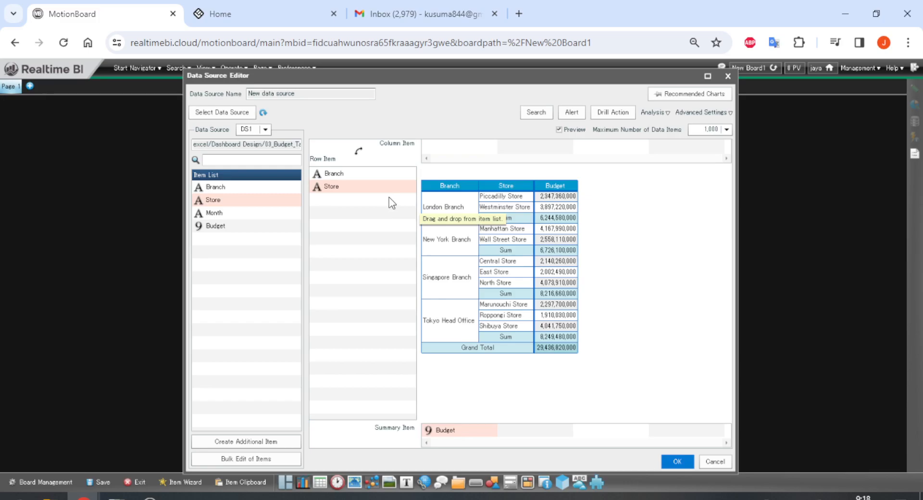
pyautogui.moveTo(250, 212); pyautogui.dragTo(366, 206)
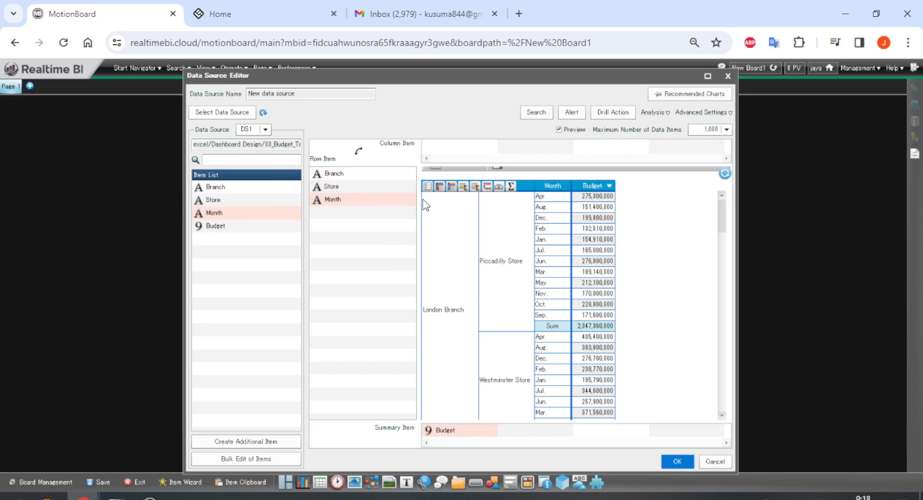
pyautogui.click(409, 199)
pyautogui.click(410, 187)
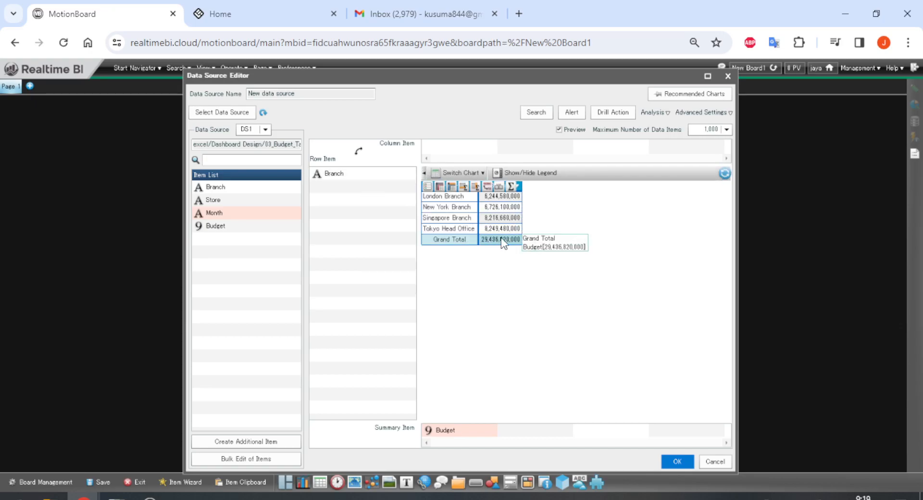
# - Try Month alone and Store alone as the row item, and restore Branch as the only row item
pyautogui.click(409, 173)
pyautogui.moveTo(247, 212); pyautogui.dragTo(358, 185)
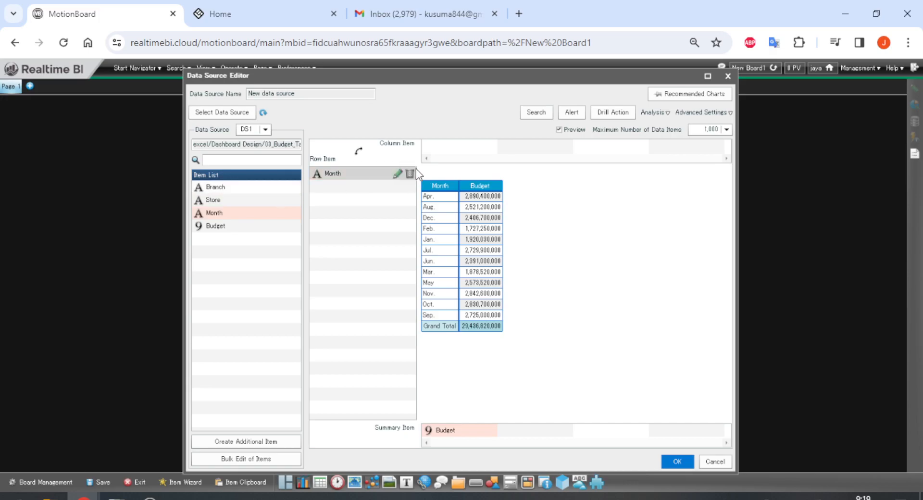
pyautogui.click(409, 173)
pyautogui.moveTo(247, 195); pyautogui.dragTo(324, 191)
pyautogui.click(409, 173)
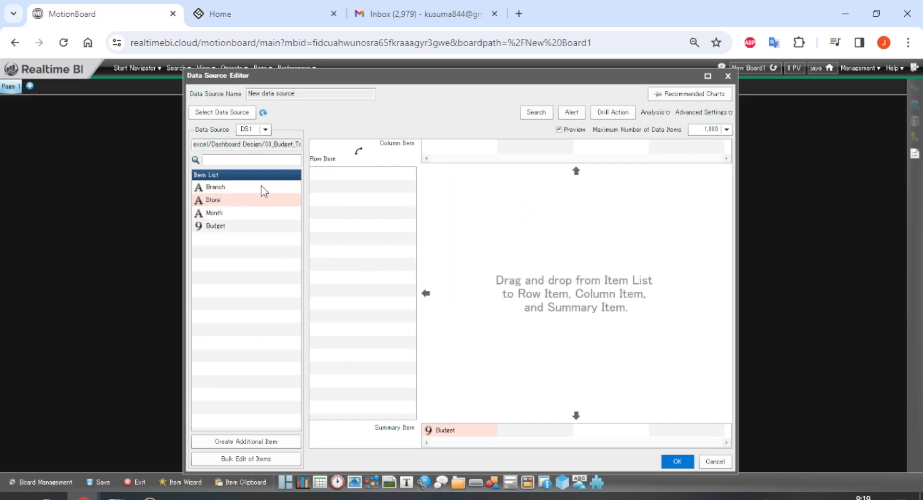
pyautogui.moveTo(256, 189); pyautogui.dragTo(372, 198)
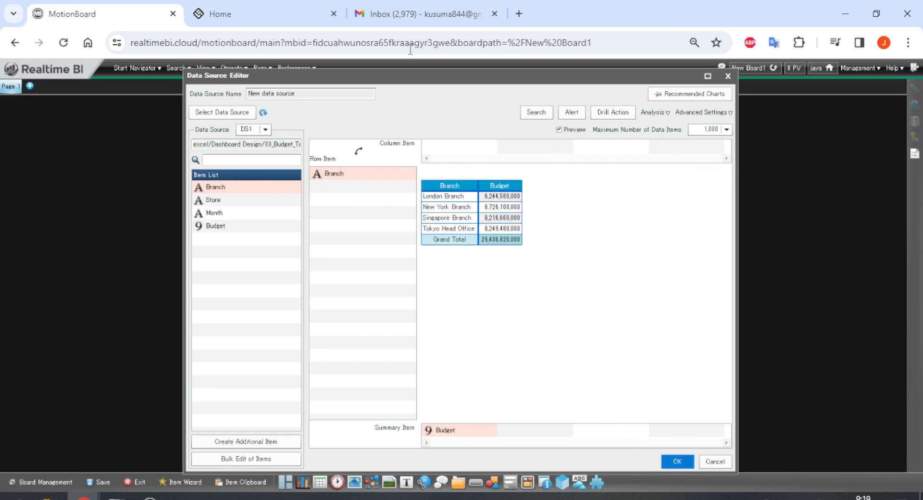
# - Accept the data source settings and name the chart item "Branch Summary"
pyautogui.click(678, 461)
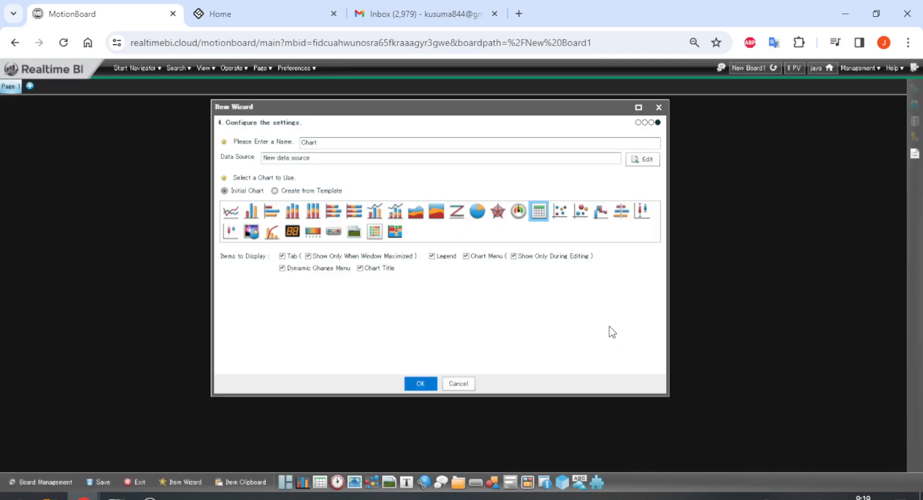
pyautogui.click(402, 143)
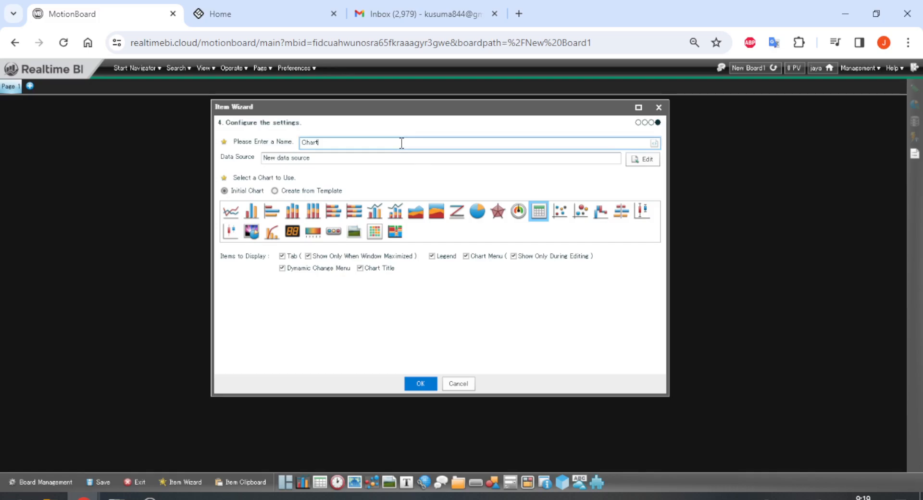
pyautogui.doubleClick(402, 143)
pyautogui.write('Branch Summary')
pyautogui.click(301, 158)
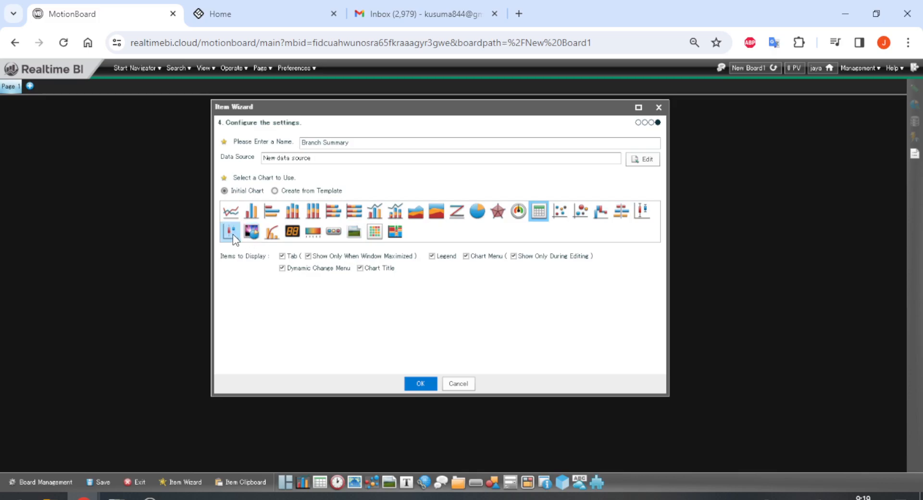
# - Keep the summary table as the chart type and place the finished item on the left half of the board
pyautogui.click(546, 210)
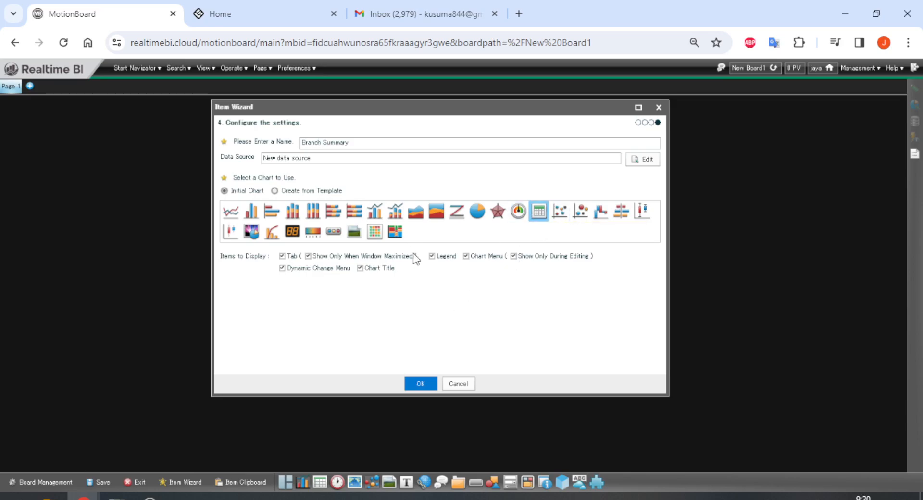
pyautogui.click(430, 385)
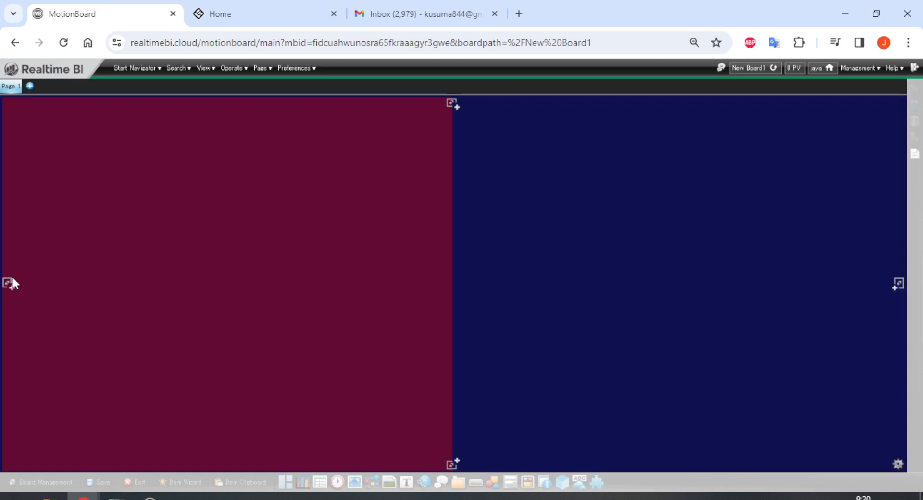
pyautogui.click(11, 279)
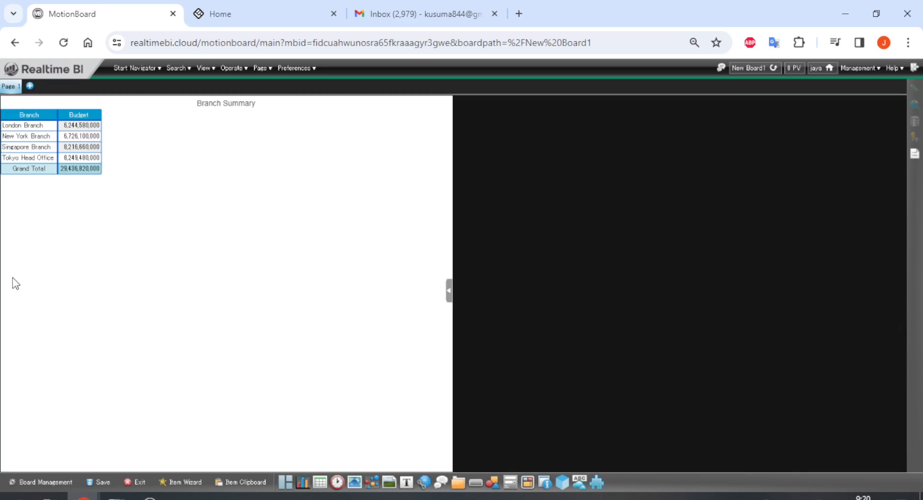
# - Examine the editing commands and table display options available for the Branch Summary item
pyautogui.click(159, 215)
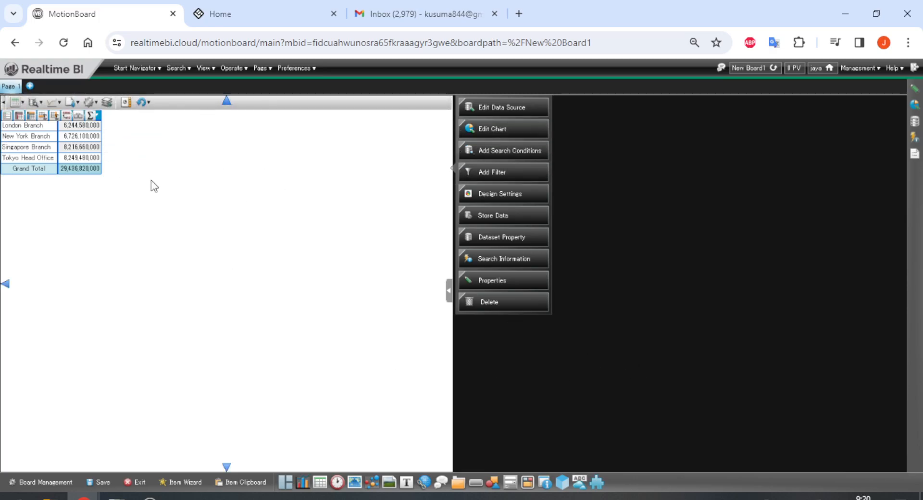
pyautogui.click(667, 284)
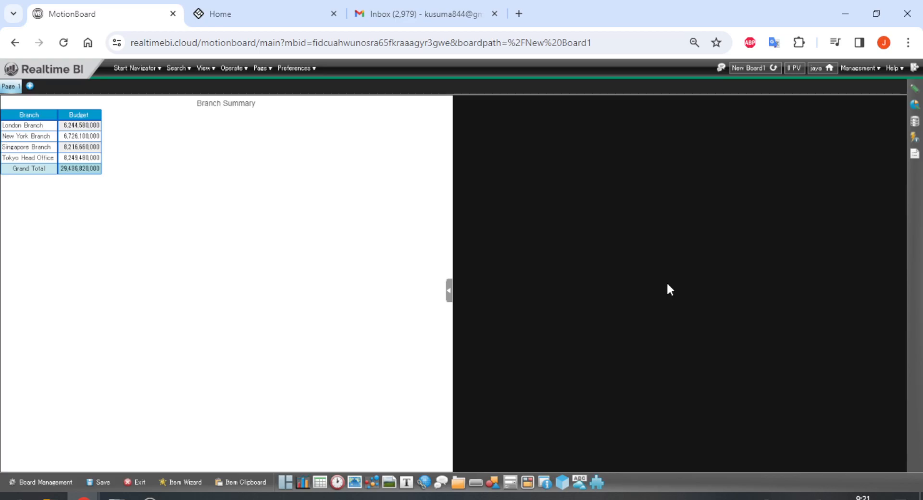
pyautogui.click(287, 281)
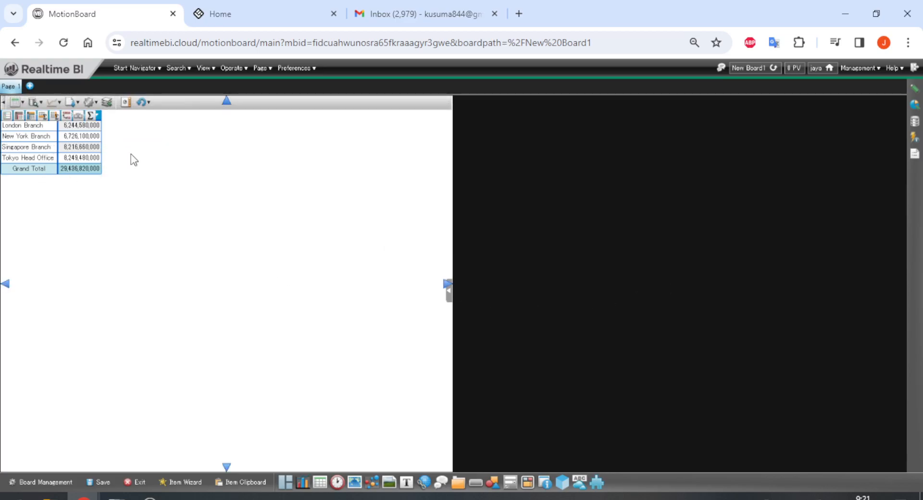
pyautogui.moveTo(94, 151)
pyautogui.click(55, 116)
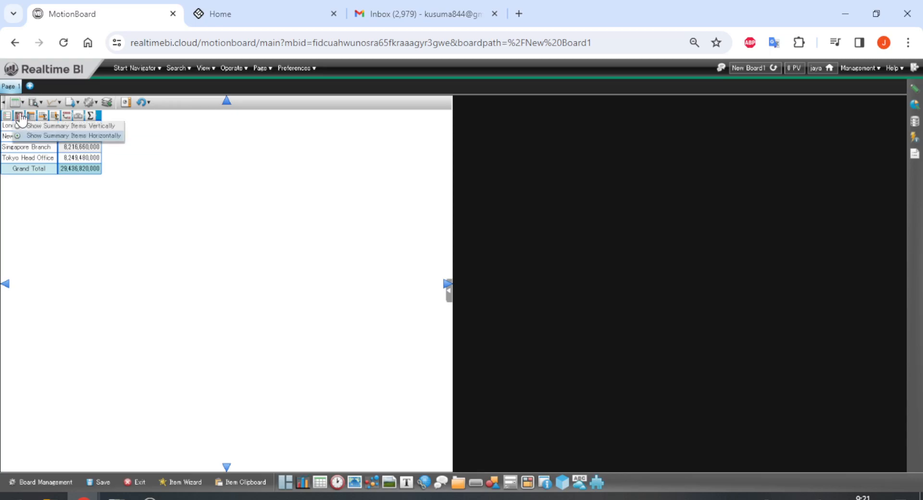
# - Change Branch Summary to a Line chart, compare it with the Bar type, and return to Line
pyautogui.moveTo(13, 105)
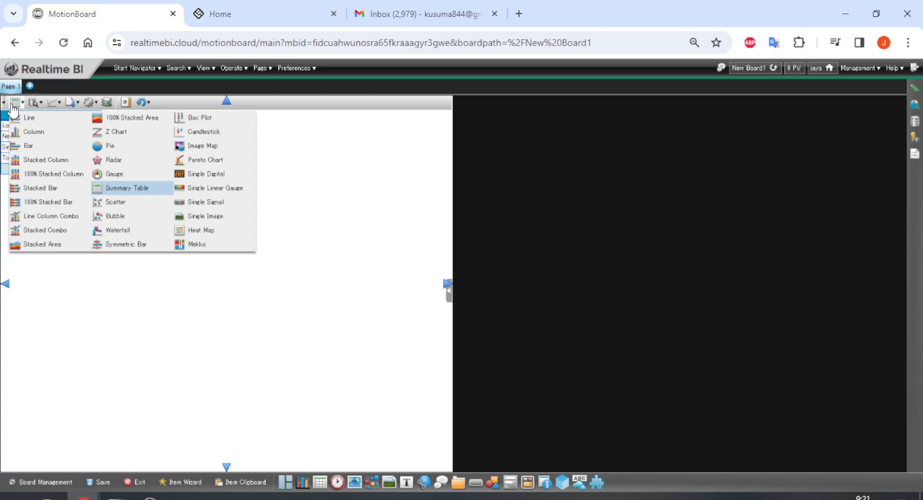
pyautogui.click(65, 119)
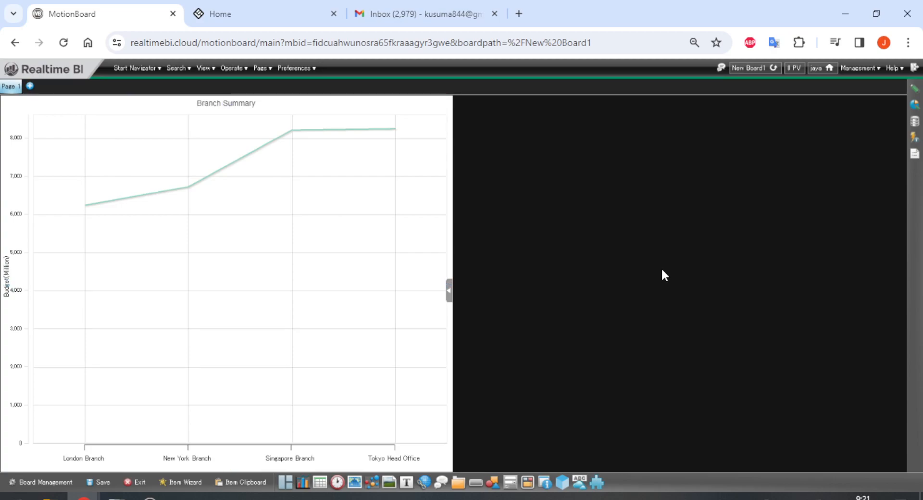
pyautogui.click(16, 102)
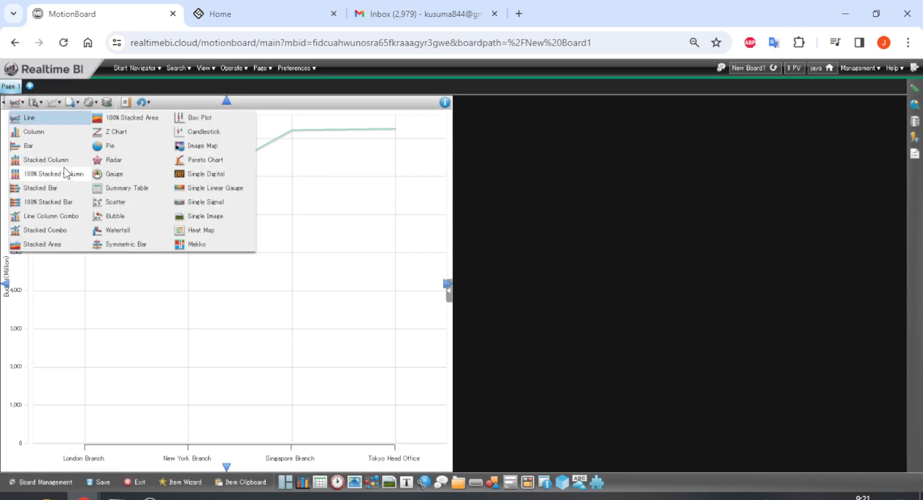
pyautogui.click(64, 149)
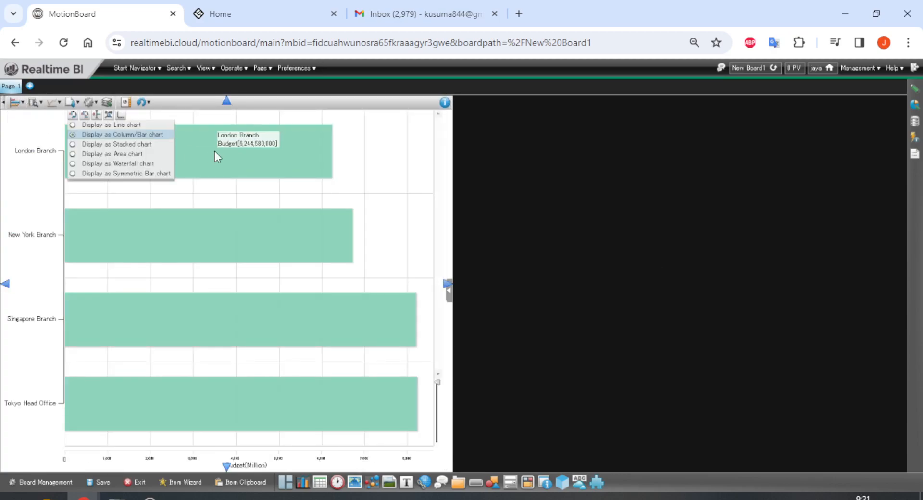
pyautogui.click(16, 101)
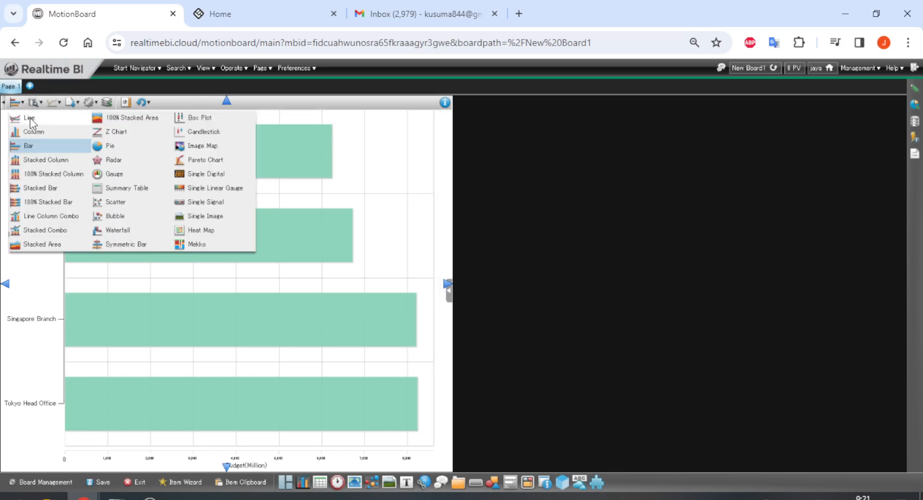
pyautogui.click(29, 118)
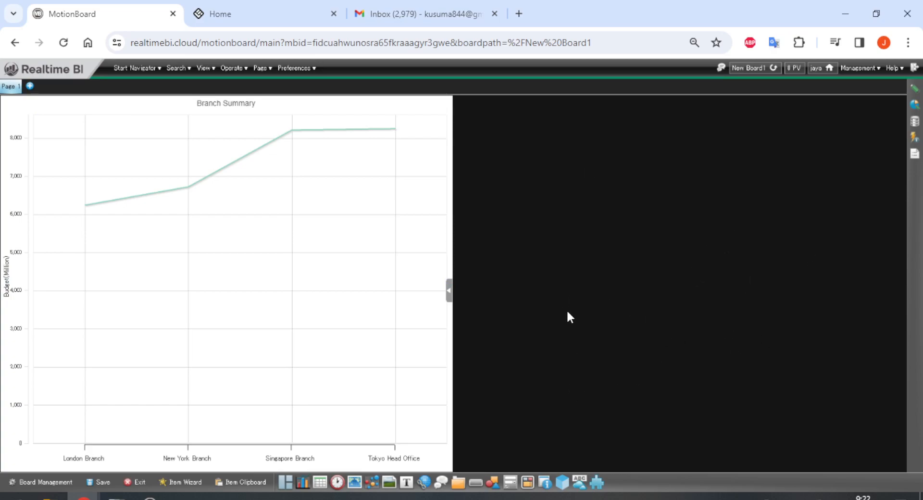
# - Add a spreadsheet named "Spreadsheet Summary" to the empty half of the board, using the private data source New data source
pyautogui.moveTo(425, 469)
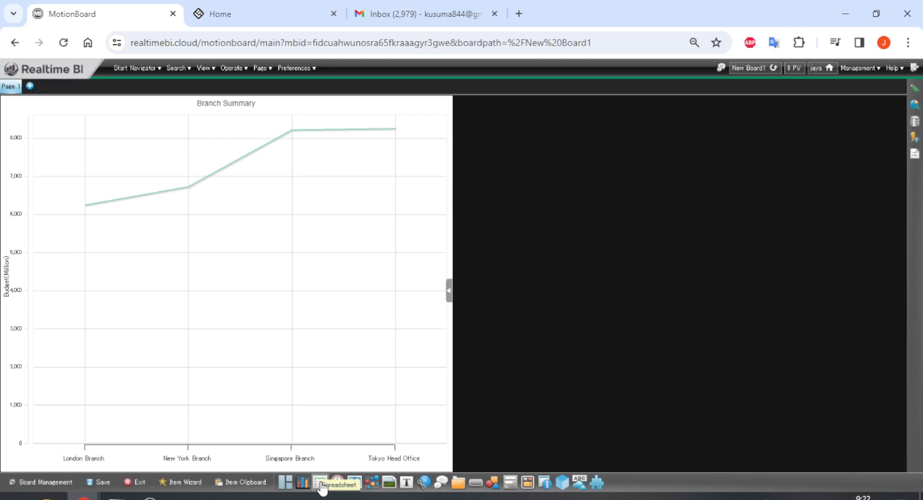
pyautogui.click(322, 488)
pyautogui.moveTo(323, 463); pyautogui.dragTo(673, 353)
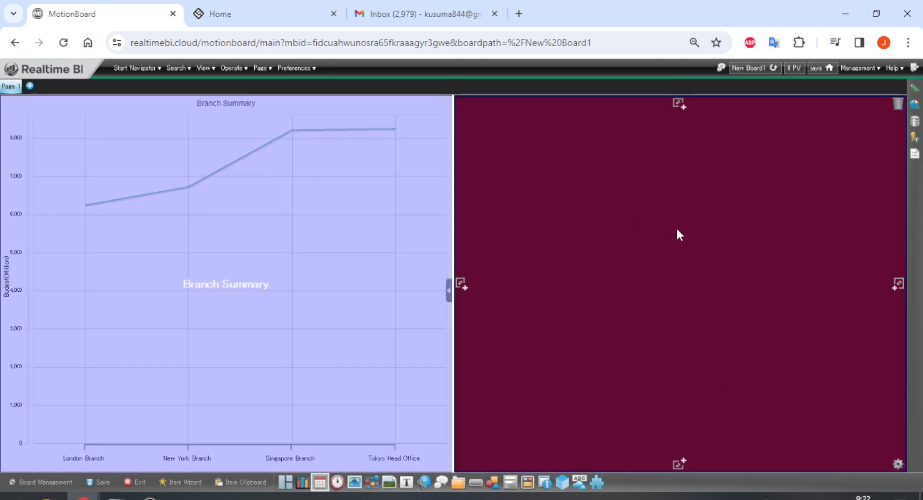
pyautogui.click(693, 248)
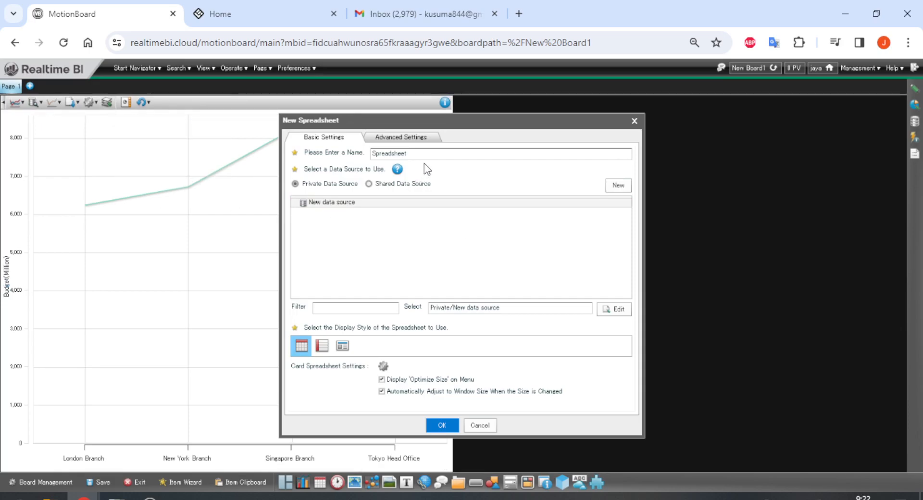
pyautogui.click(467, 155)
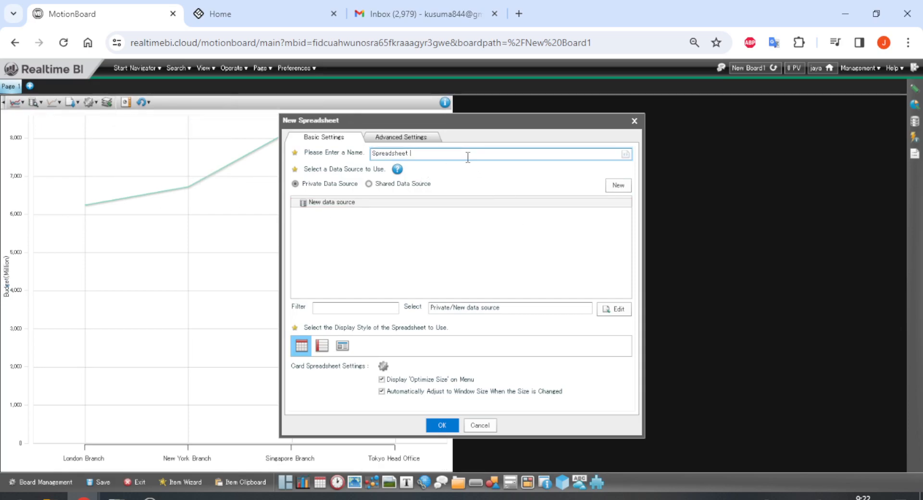
pyautogui.write('Summary')
pyautogui.click(442, 425)
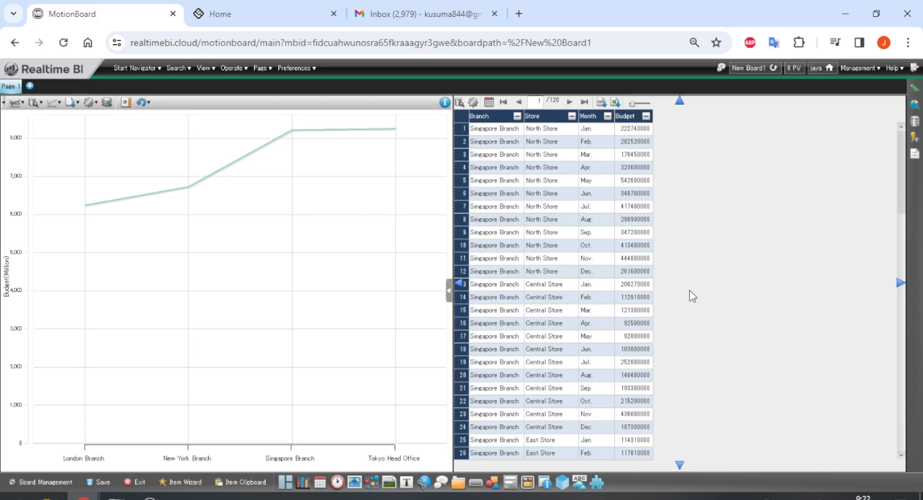
# - Try Branch Summary as a Summary Table, and view the spreadsheet's data source settings without changing them
pyautogui.click(18, 103)
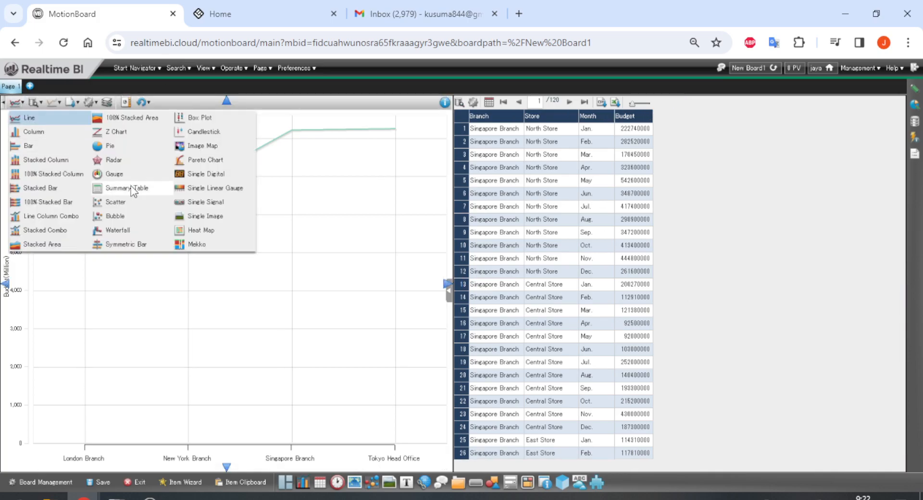
pyautogui.click(131, 186)
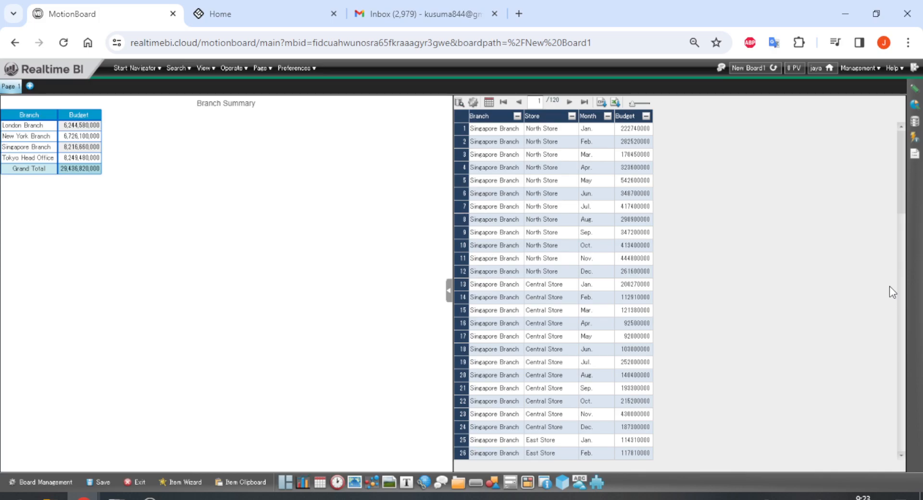
pyautogui.click(473, 102)
pyautogui.click(472, 111)
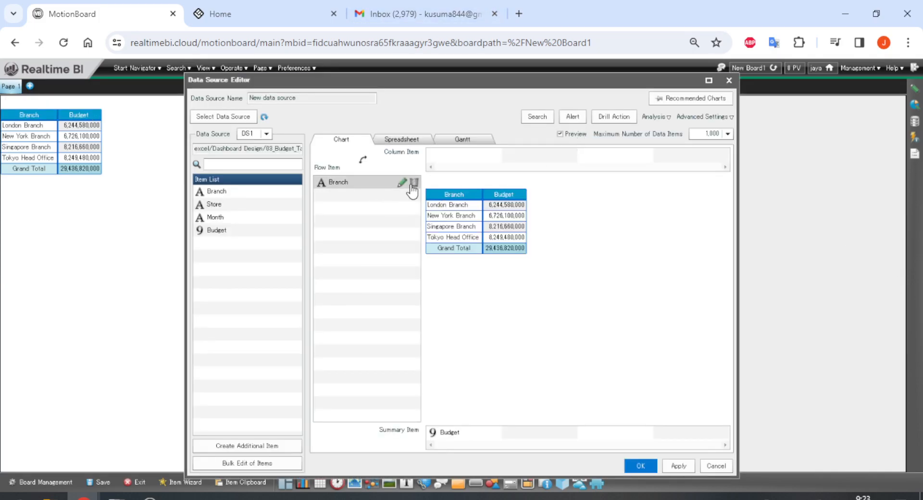
pyautogui.click(729, 80)
# - Set the chart type of Branch Summary to Line
pyautogui.click(48, 115)
pyautogui.click(17, 101)
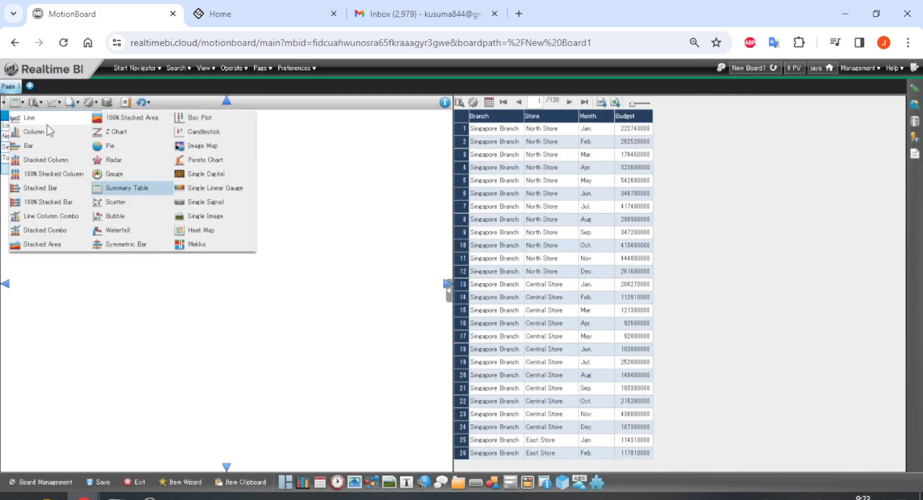
pyautogui.click(43, 121)
# - Try Store as a second row item in the Branch Summary chart's data source, and remove it and close the editor
pyautogui.rightClick(385, 191)
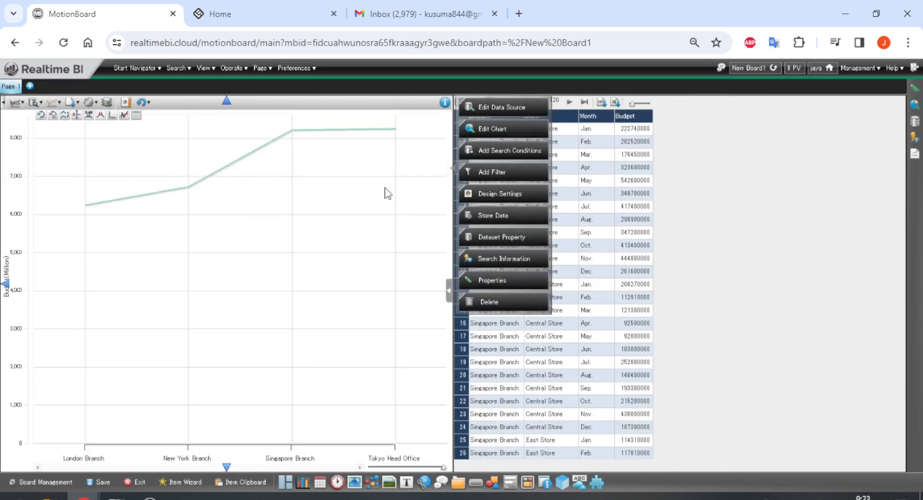
pyautogui.click(478, 106)
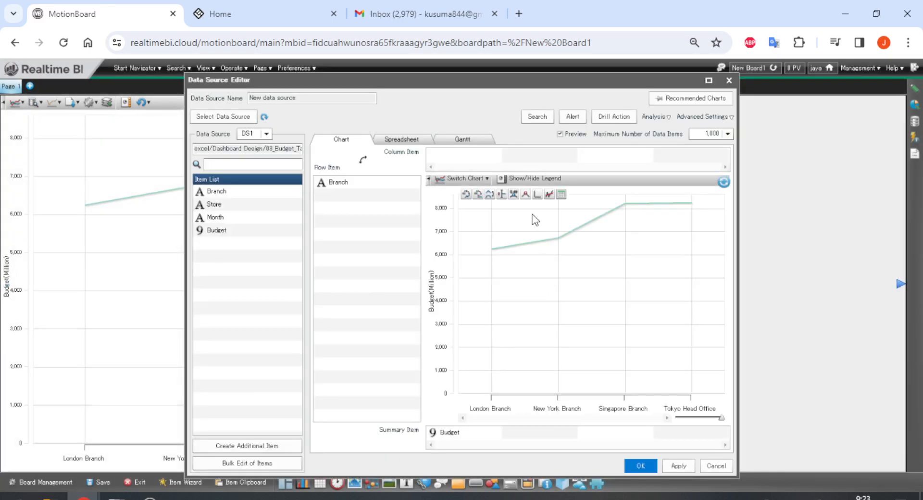
pyautogui.moveTo(243, 203); pyautogui.dragTo(346, 206)
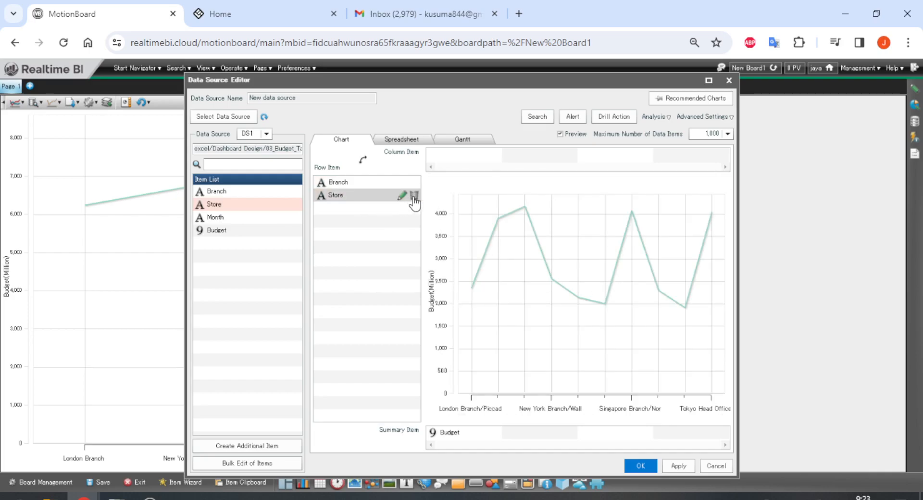
pyautogui.click(413, 195)
pyautogui.click(728, 81)
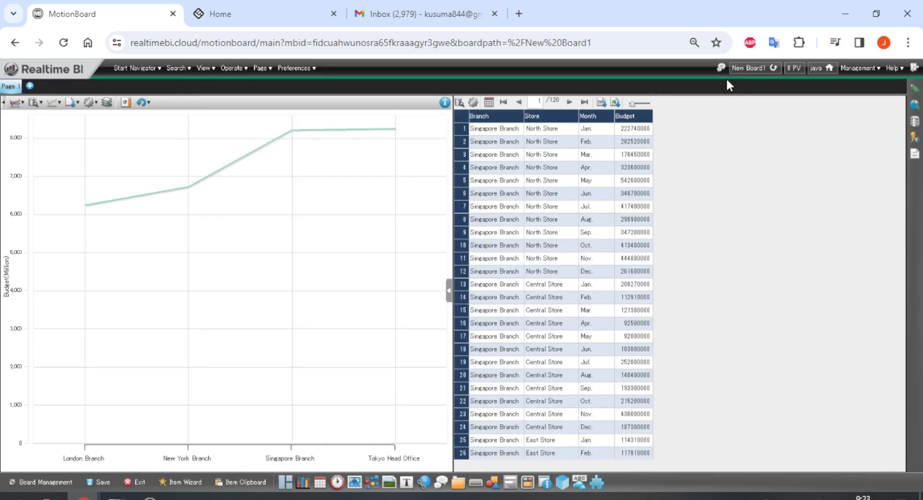
# - Set the chart type of Branch Summary to Bar
pyautogui.click(18, 102)
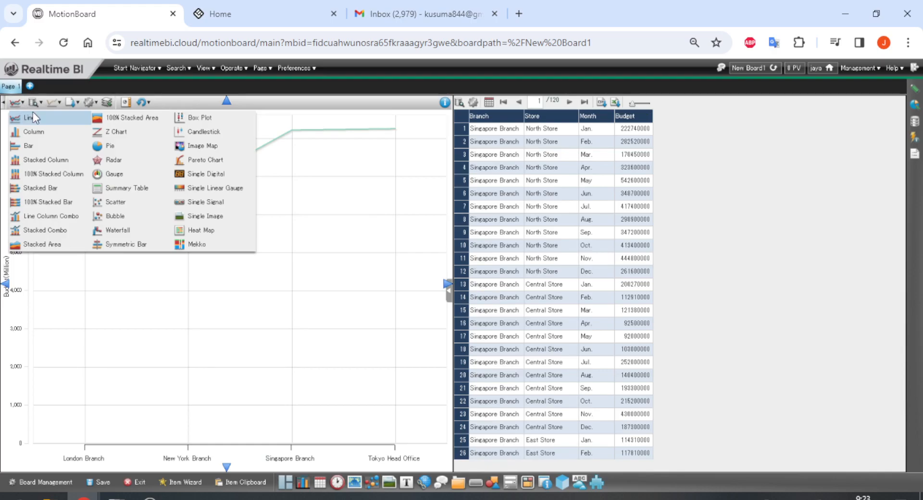
pyautogui.click(61, 148)
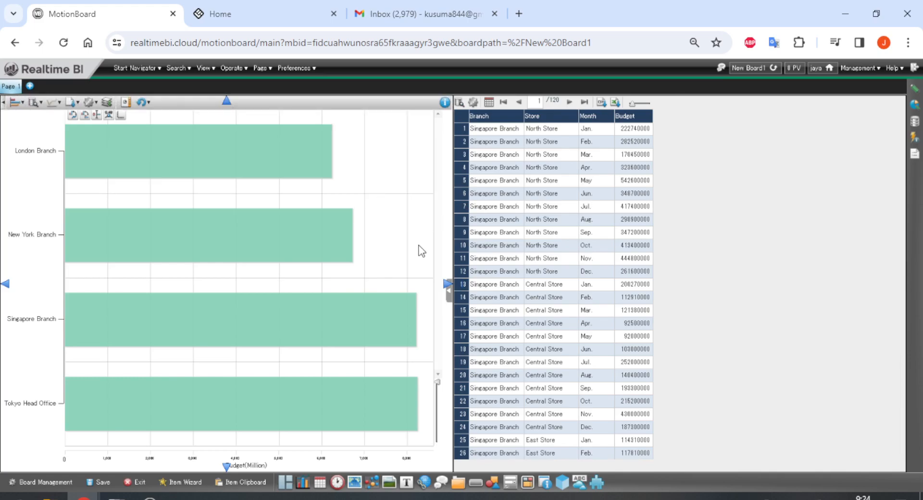
# - View the list of all boards and its board creation options, and return to New Board1
pyautogui.click(135, 67)
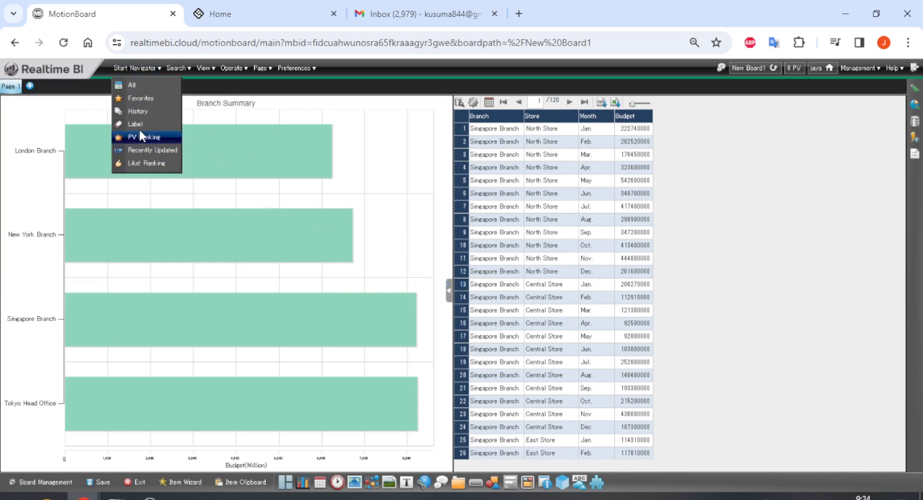
pyautogui.click(132, 85)
pyautogui.rightClick(472, 412)
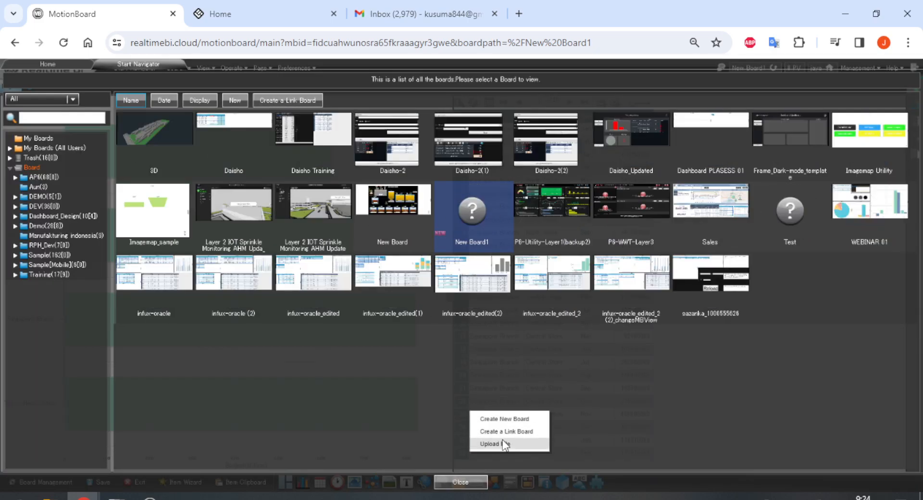
pyautogui.click(460, 481)
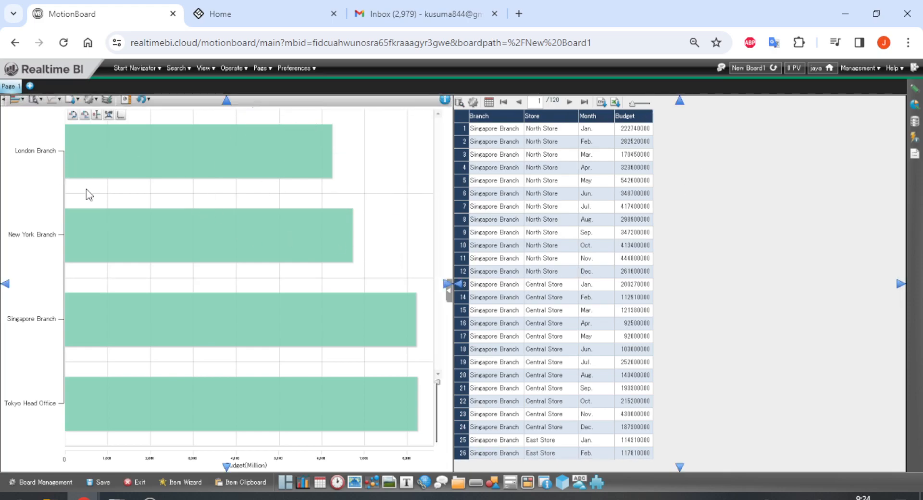
# - Look over the Search, Alert and Recommended Charts options in the Branch Summary chart's data source editor, and close it without changes
pyautogui.moveTo(221, 233)
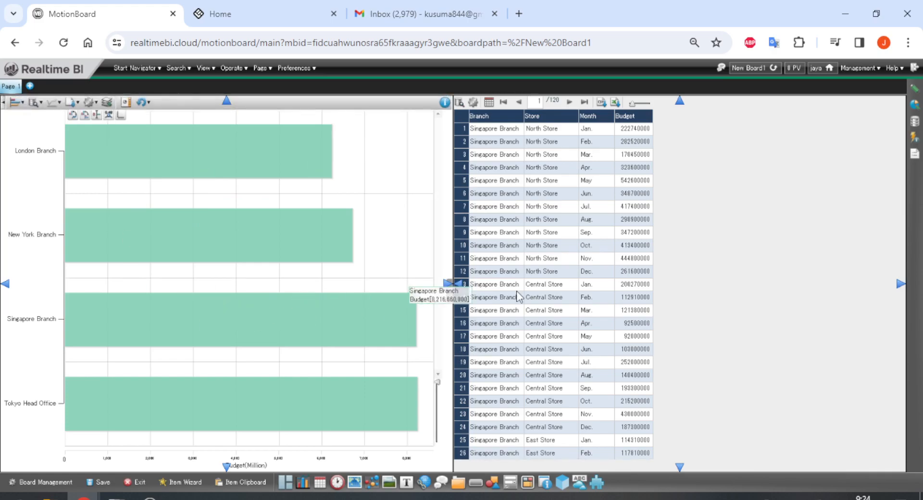
pyautogui.click(444, 102)
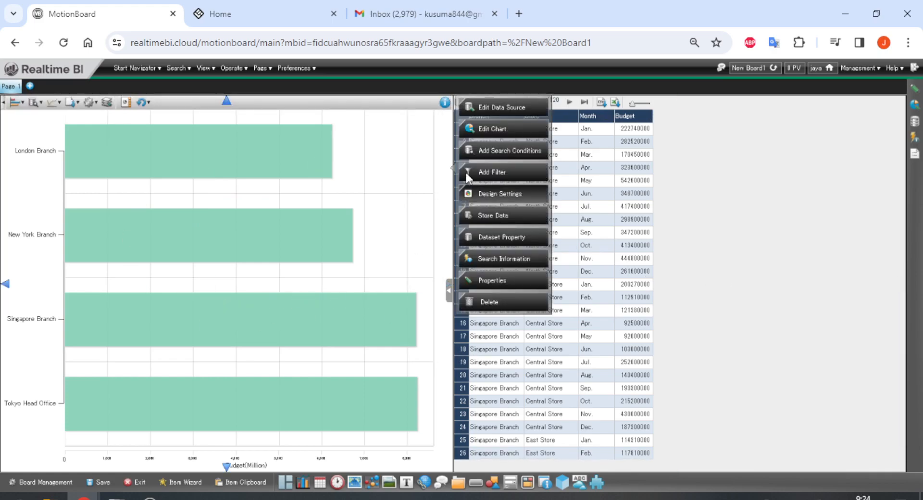
pyautogui.click(497, 119)
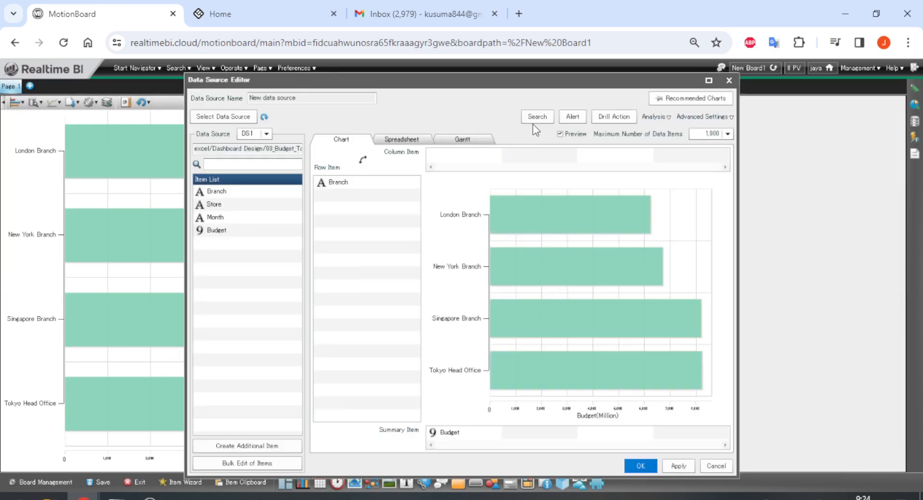
pyautogui.click(534, 118)
pyautogui.click(710, 80)
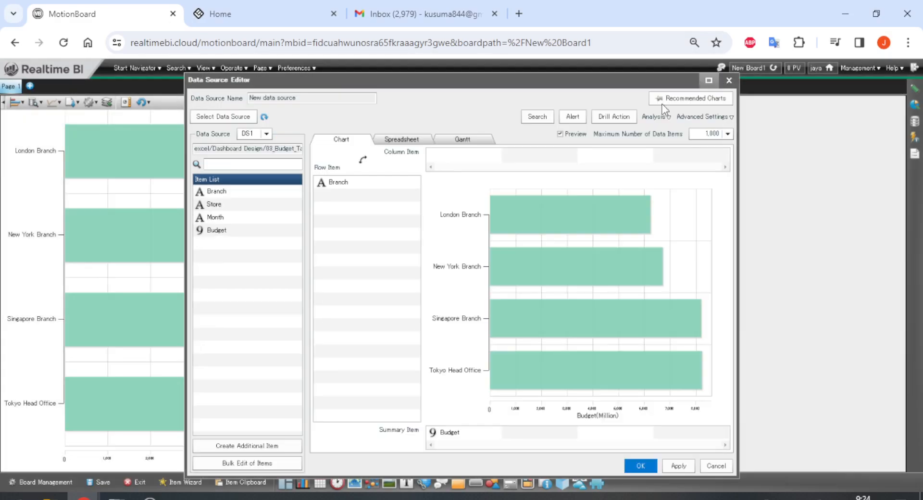
pyautogui.click(576, 118)
pyautogui.click(705, 99)
pyautogui.click(729, 80)
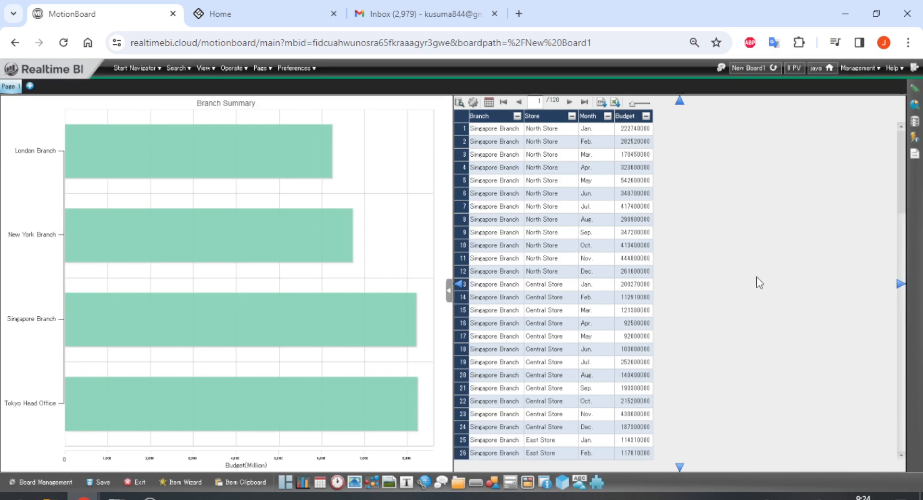
pyautogui.moveTo(378, 339)
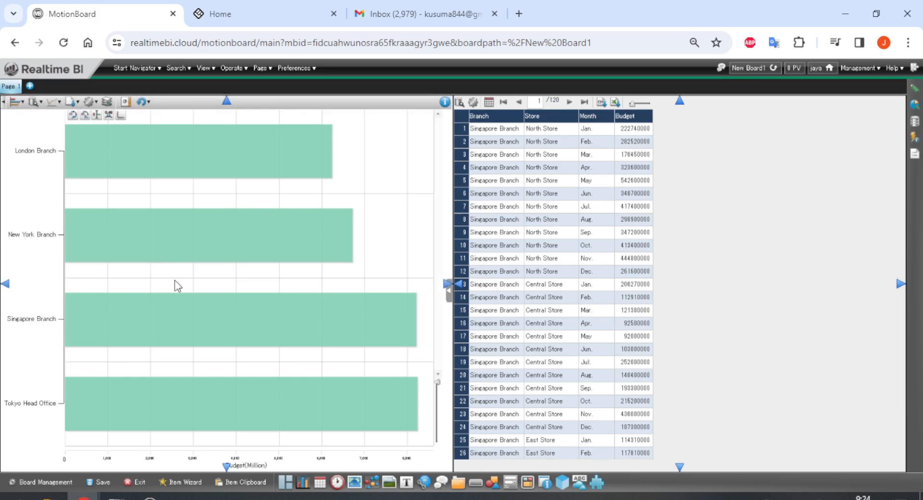
pyautogui.moveTo(324, 258)
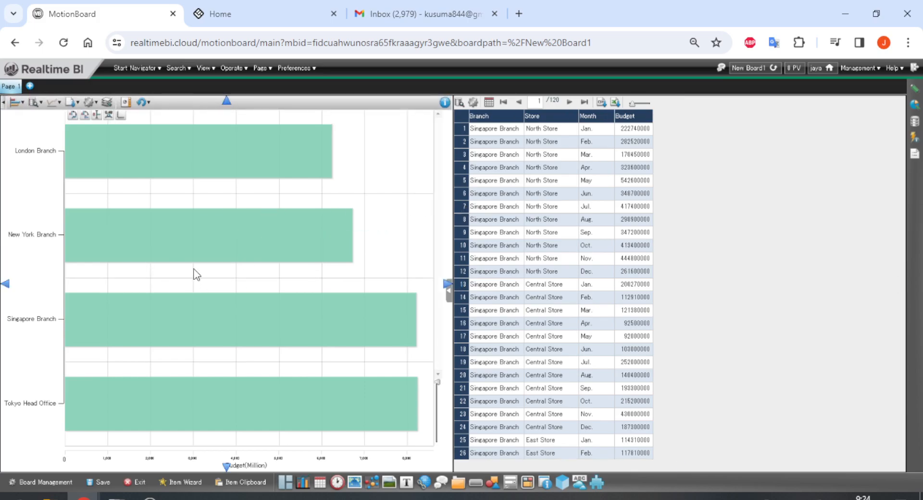